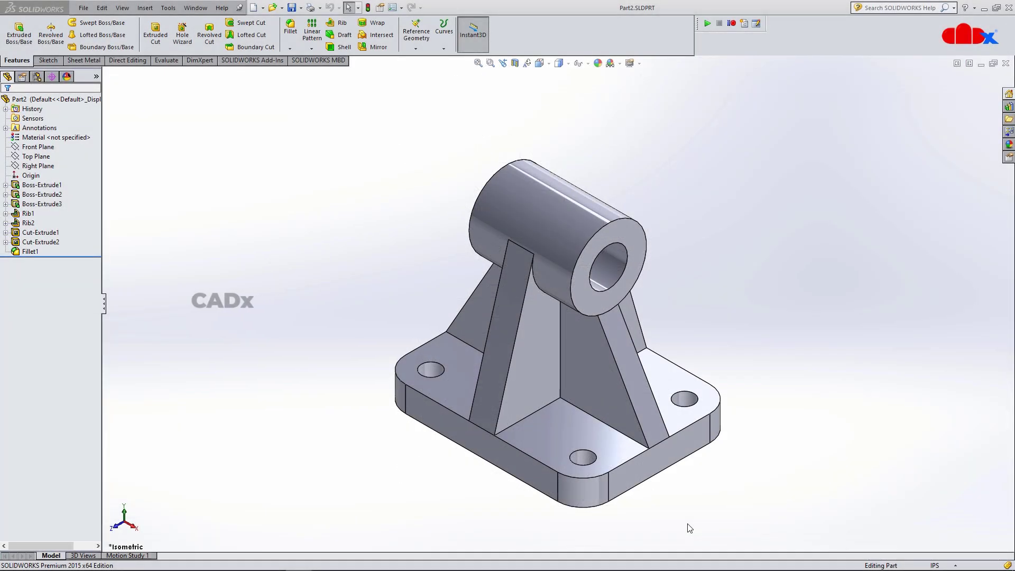
# Step: Open the drawing associated with the bracket part
pyautogui.click(606, 406)
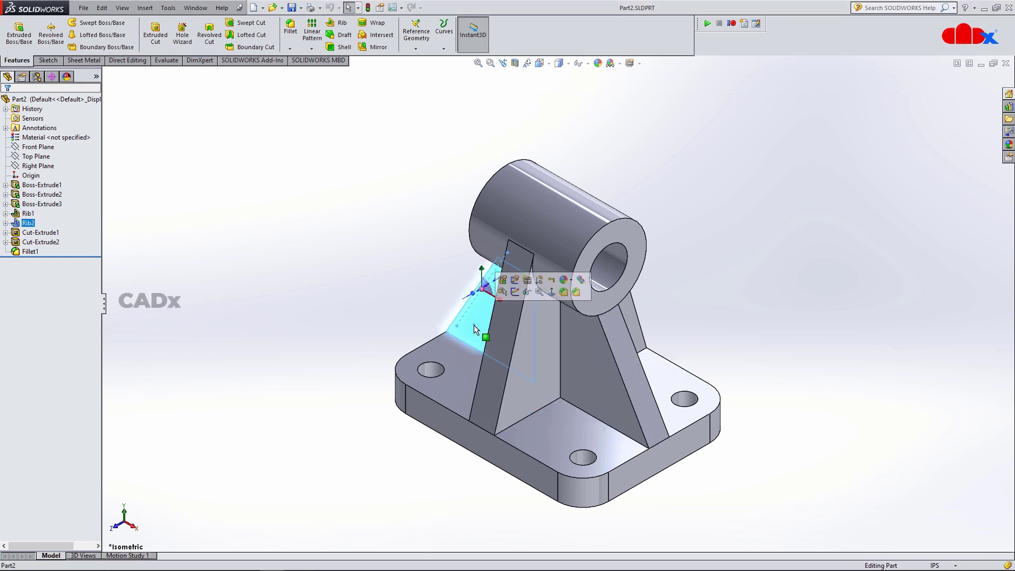
pyautogui.click(442, 464)
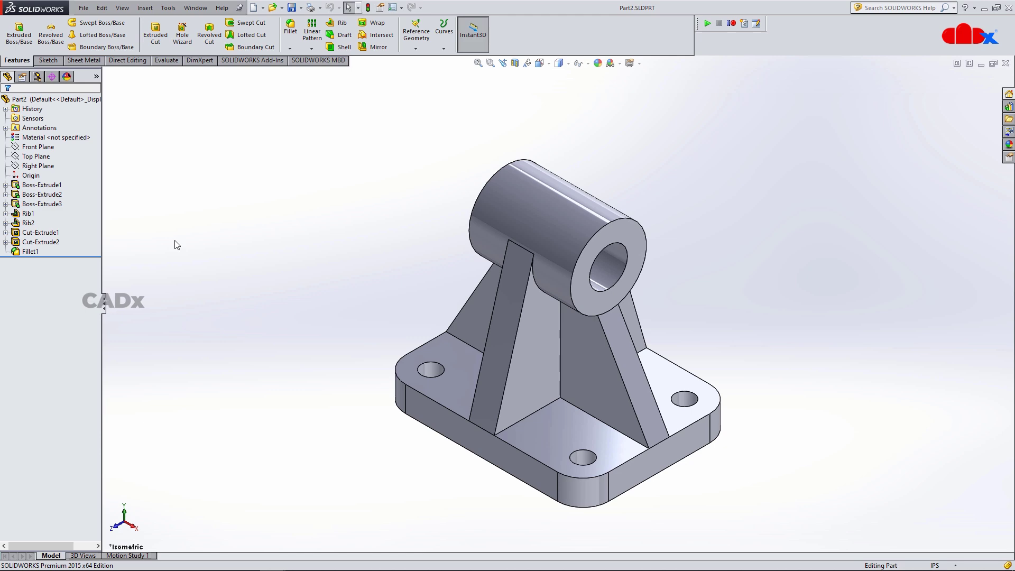
pyautogui.rightClick(88, 100)
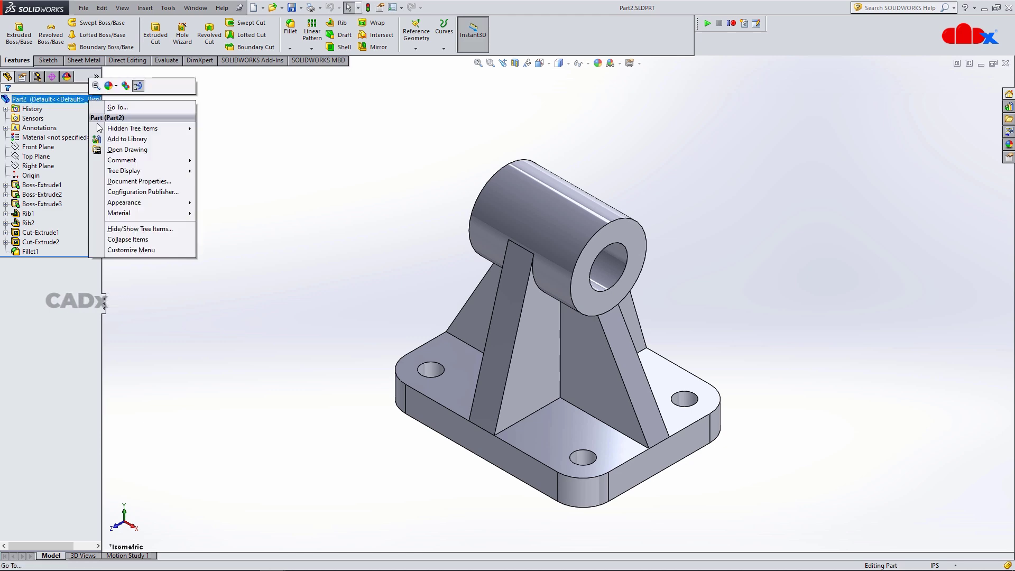
pyautogui.click(114, 150)
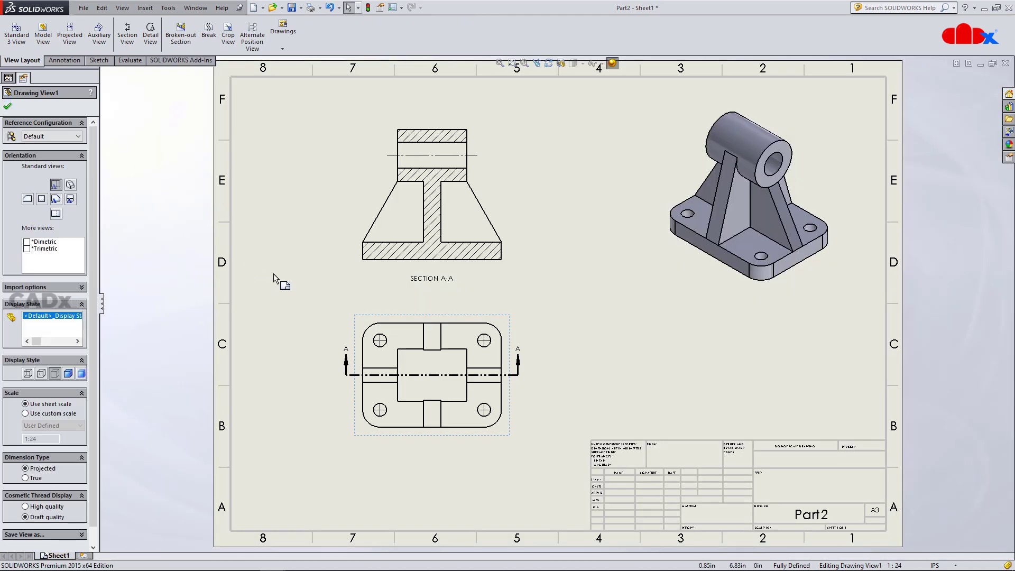
# Step: Delete Section View A-A together with its section line and section sketch
pyautogui.click(274, 279)
pyautogui.click(391, 272)
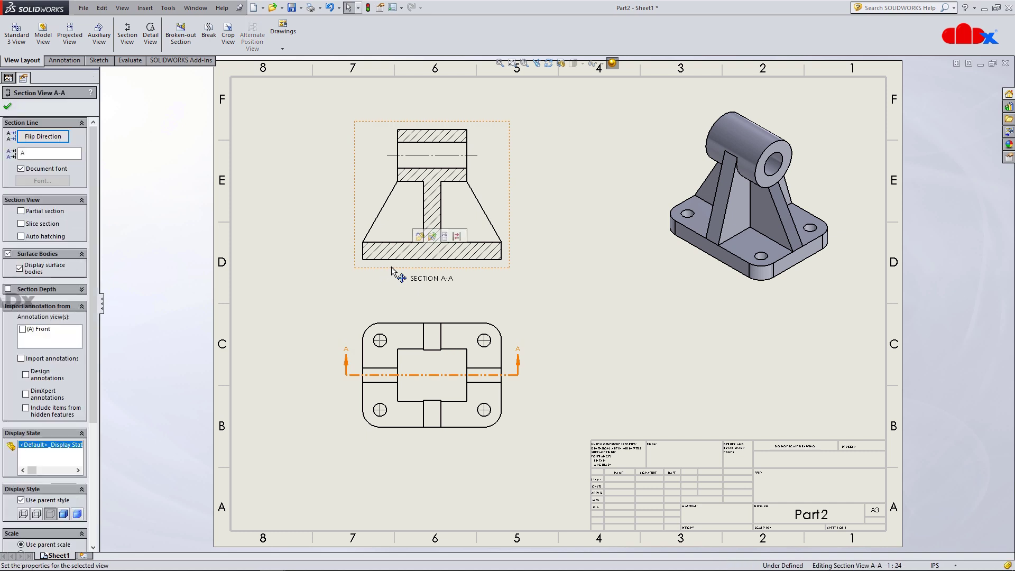
pyautogui.press('Delete')
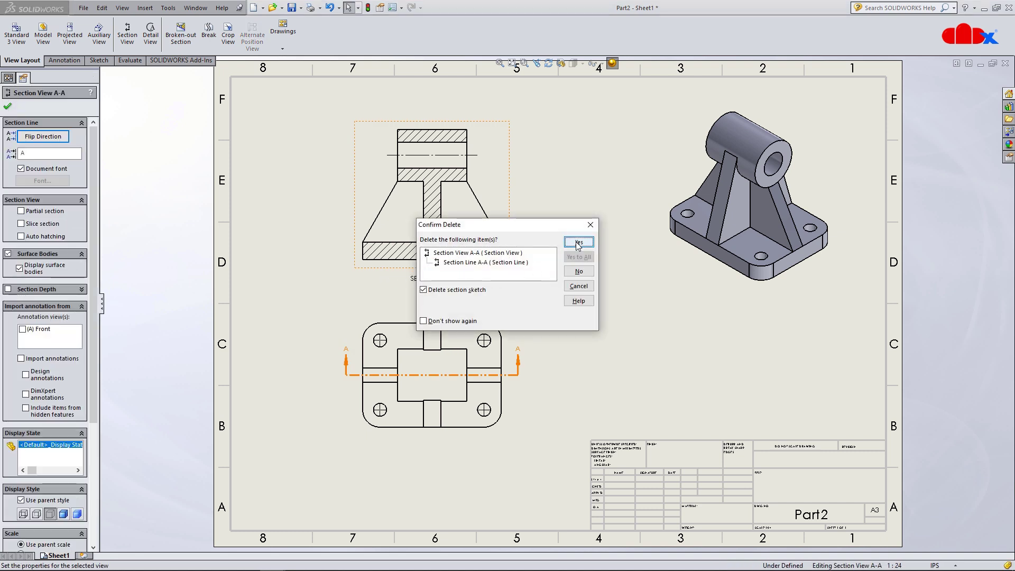
pyautogui.click(578, 242)
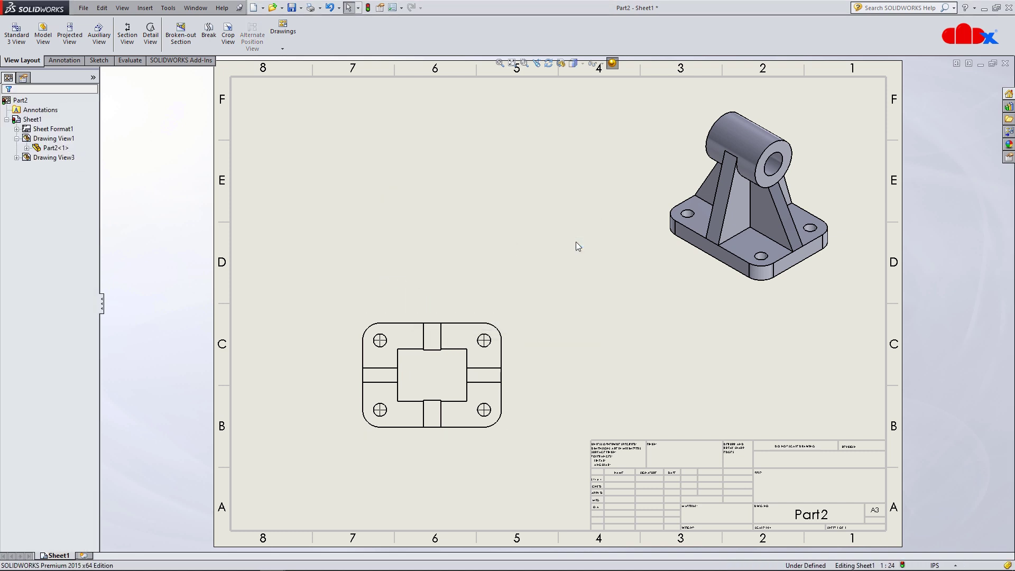
# Step: Create a section view from a horizontal cutting line through the top view's centre, without excluding any ribs, and place it above that view
pyautogui.click(127, 32)
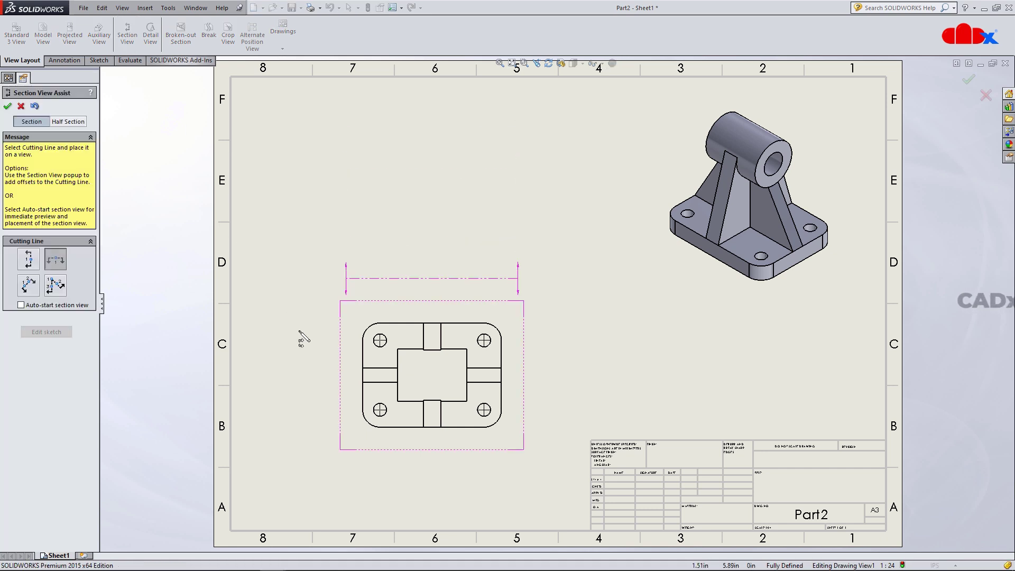
pyautogui.click(363, 375)
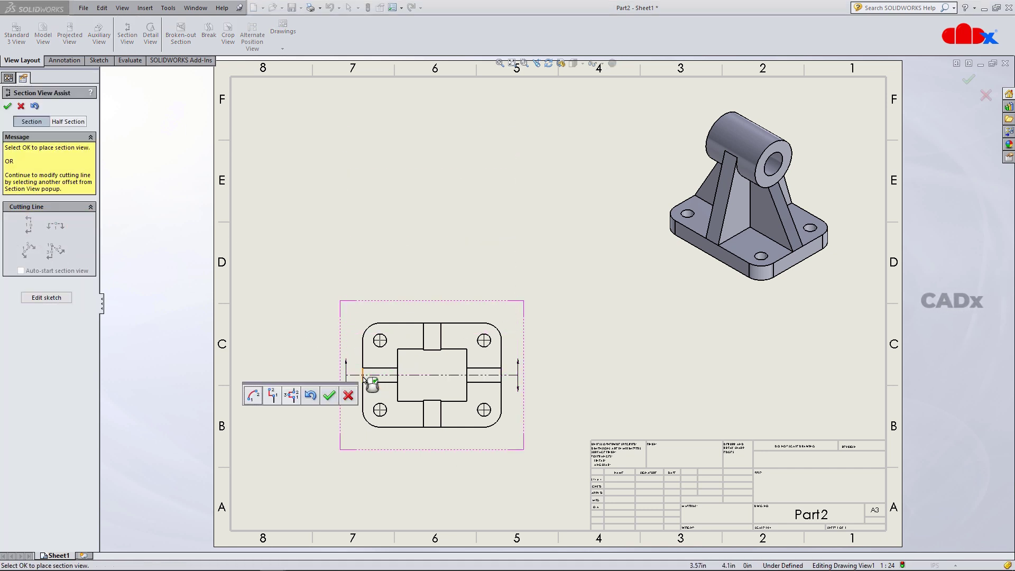
pyautogui.click(332, 394)
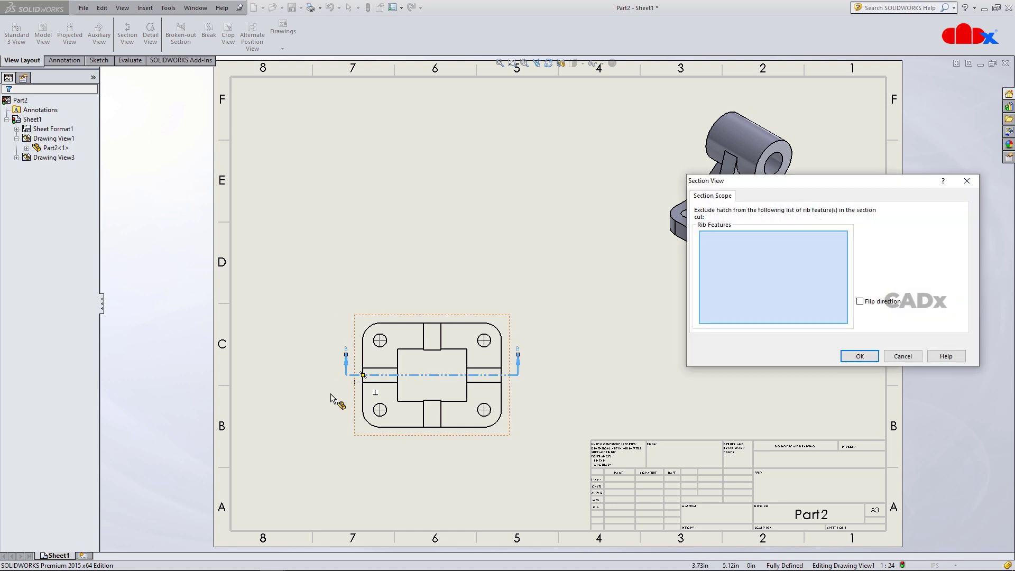
pyautogui.click(860, 357)
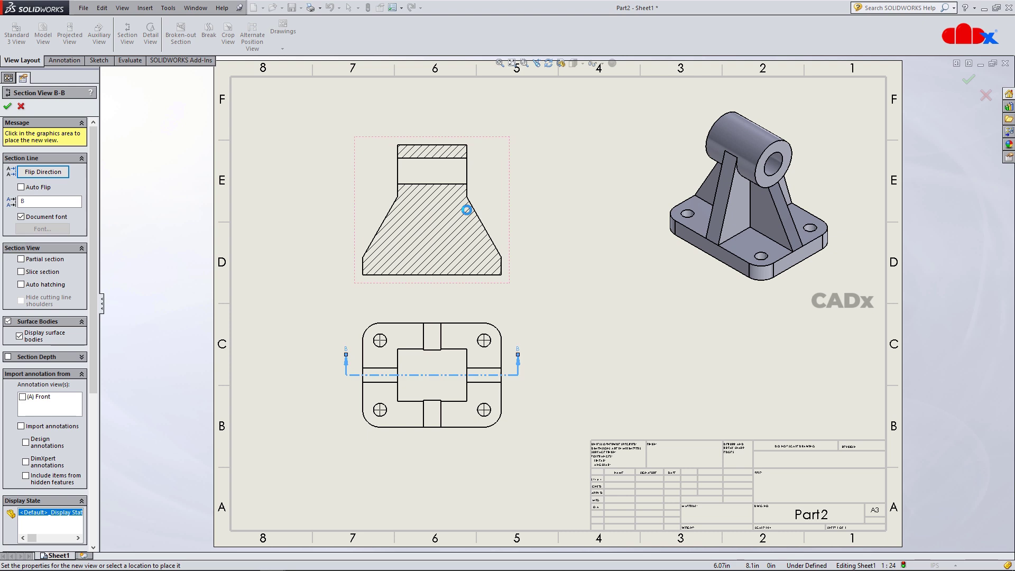
pyautogui.click(466, 212)
pyautogui.click(547, 242)
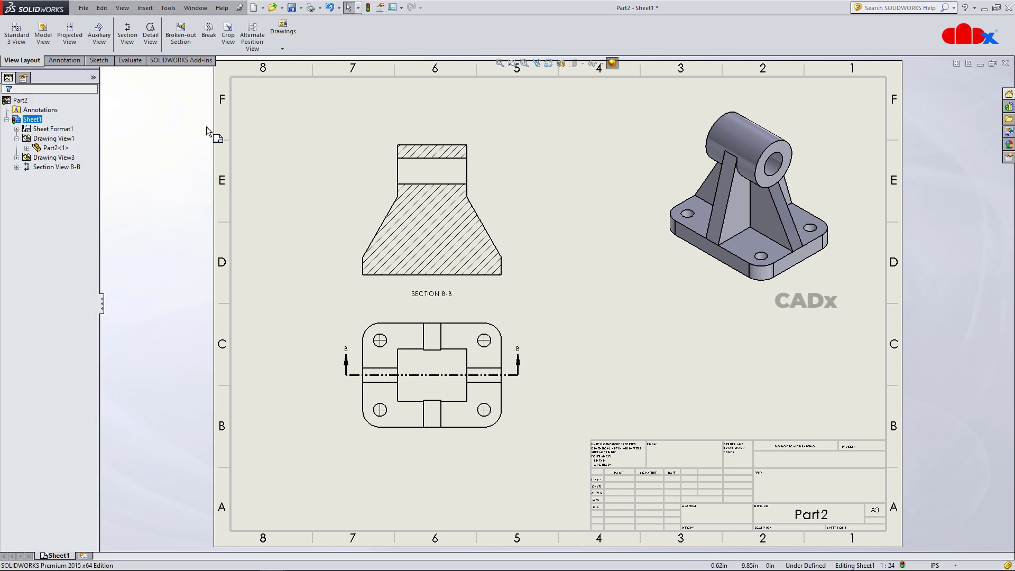
# Step: Add a centerline between the two bore edges in the section view
pyautogui.click(74, 60)
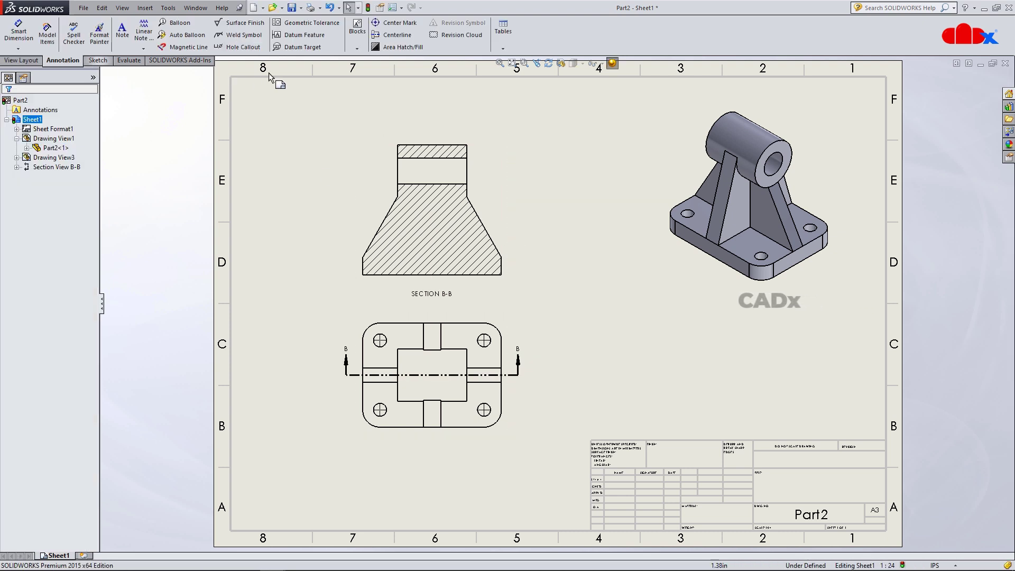
pyautogui.click(395, 35)
pyautogui.click(425, 157)
pyautogui.click(426, 185)
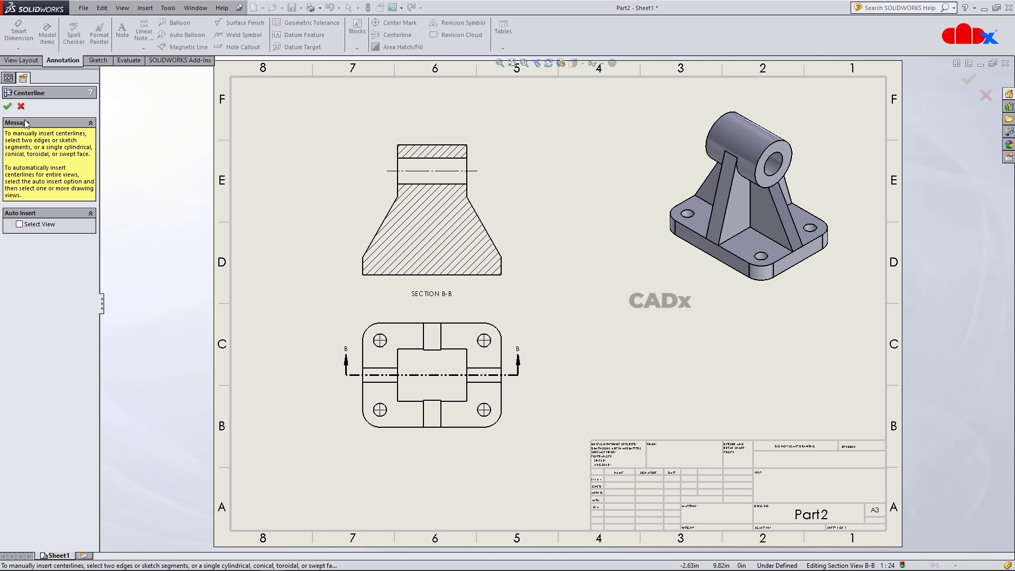
pyautogui.press('Escape')
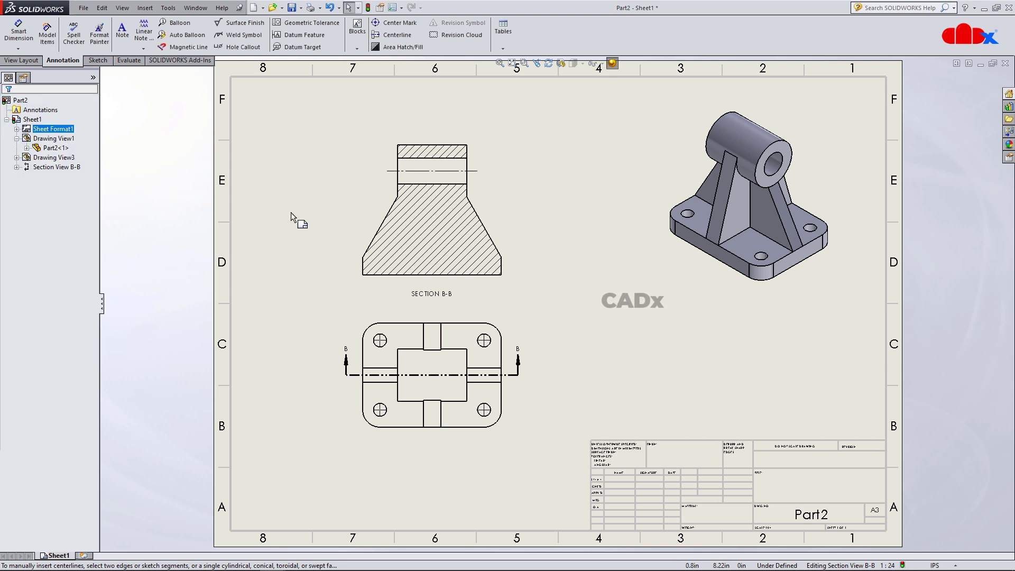
# Step: Exclude Rib1 and Rib2 from the hatch of Section View B-B through the section scope in its view properties
pyautogui.click(547, 249)
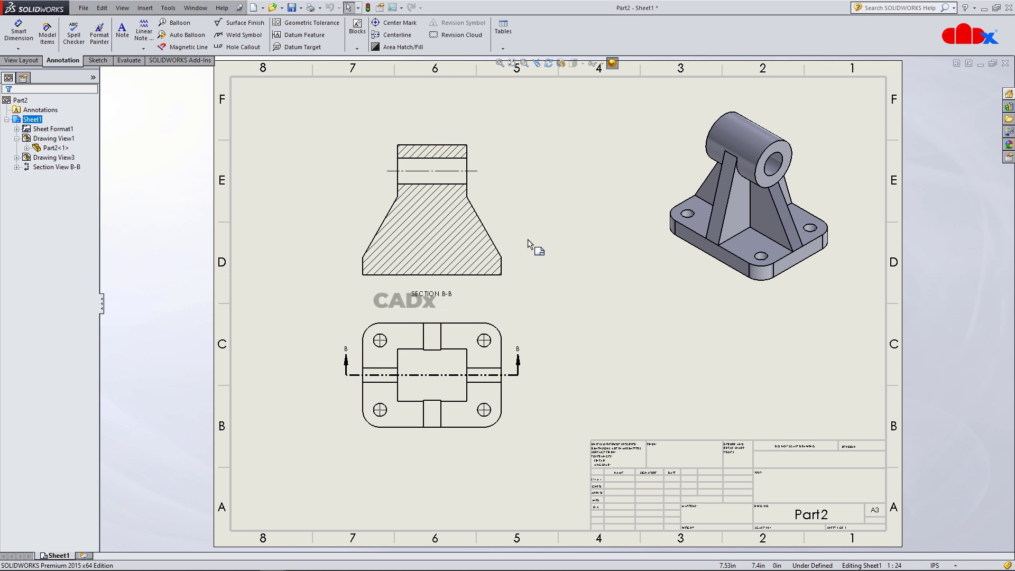
pyautogui.click(494, 219)
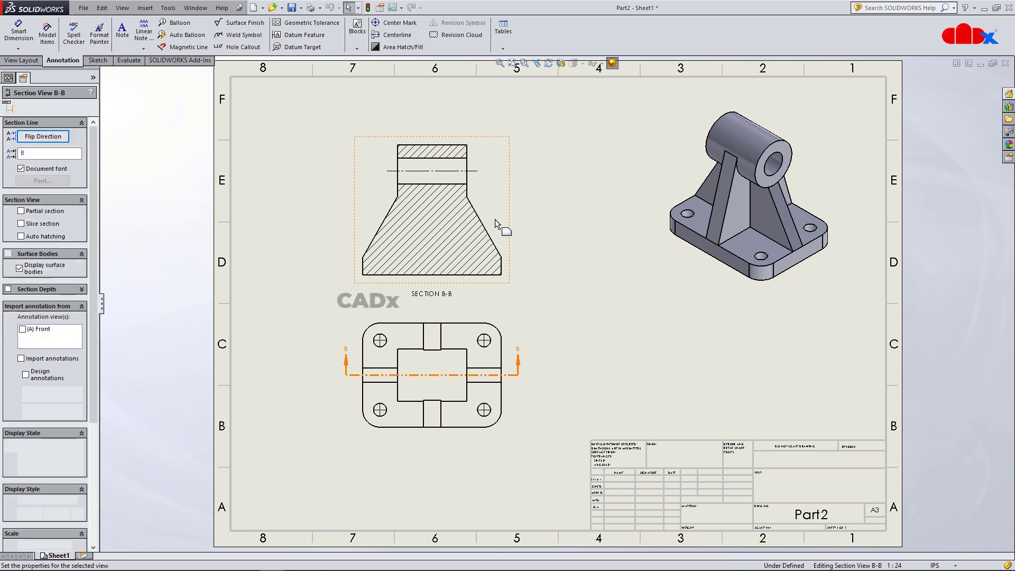
pyautogui.rightClick(495, 219)
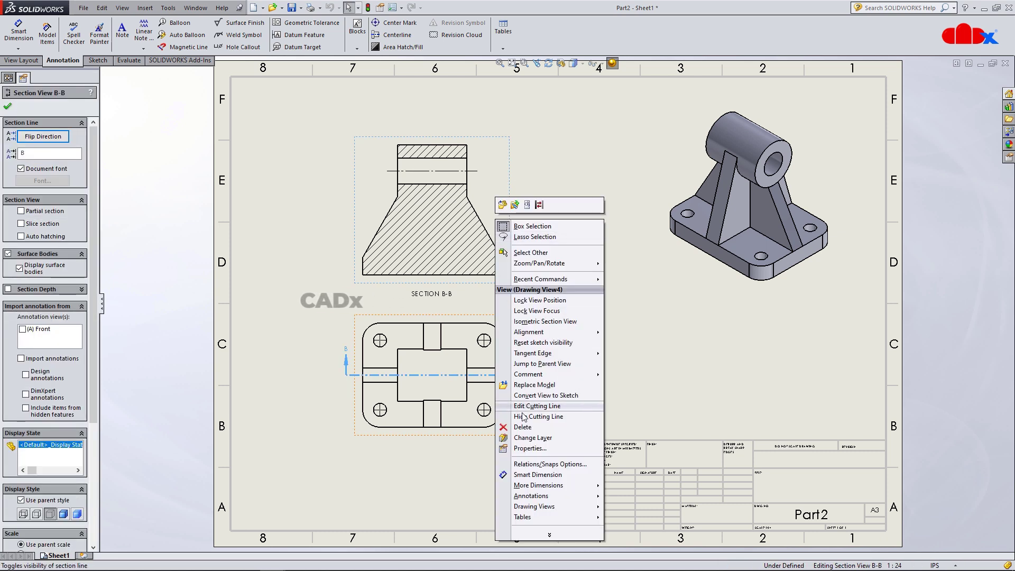
pyautogui.click(530, 447)
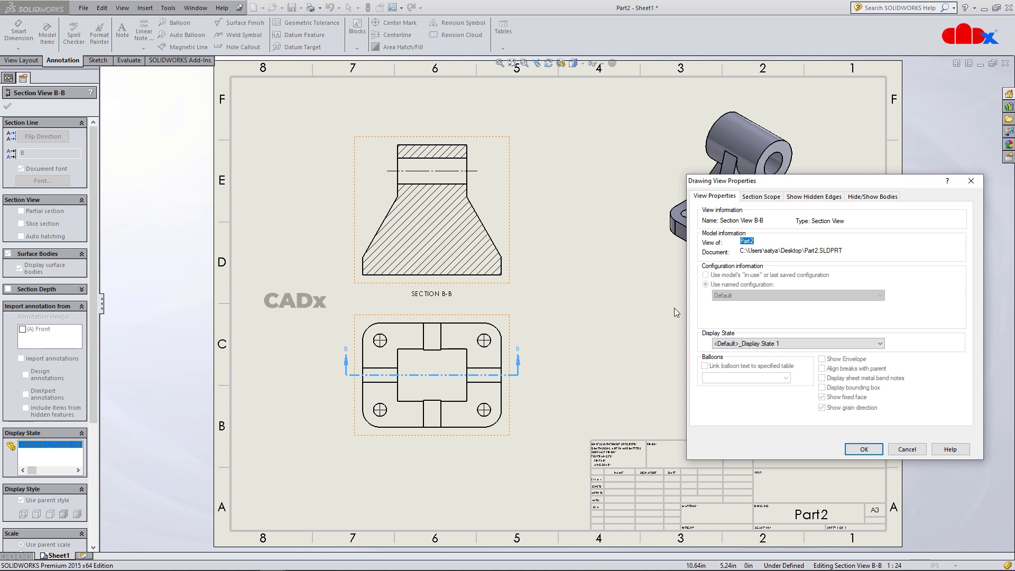
pyautogui.click(754, 199)
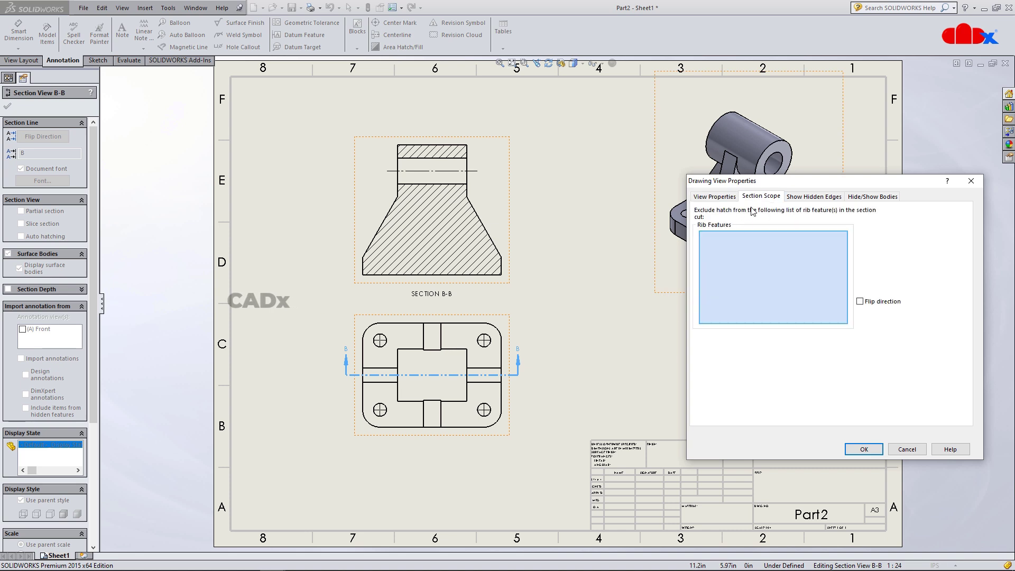
pyautogui.click(491, 384)
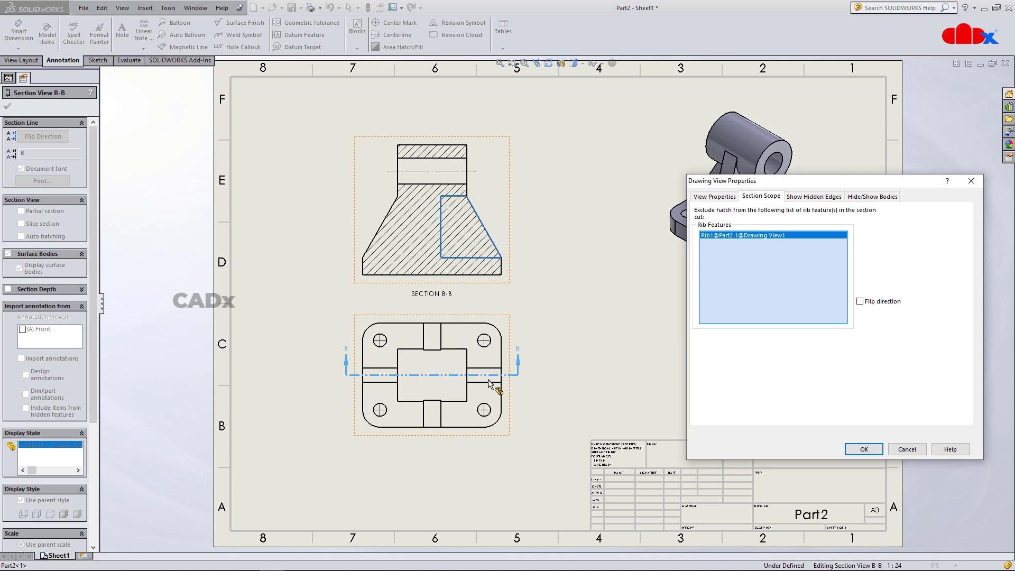
pyautogui.click(391, 384)
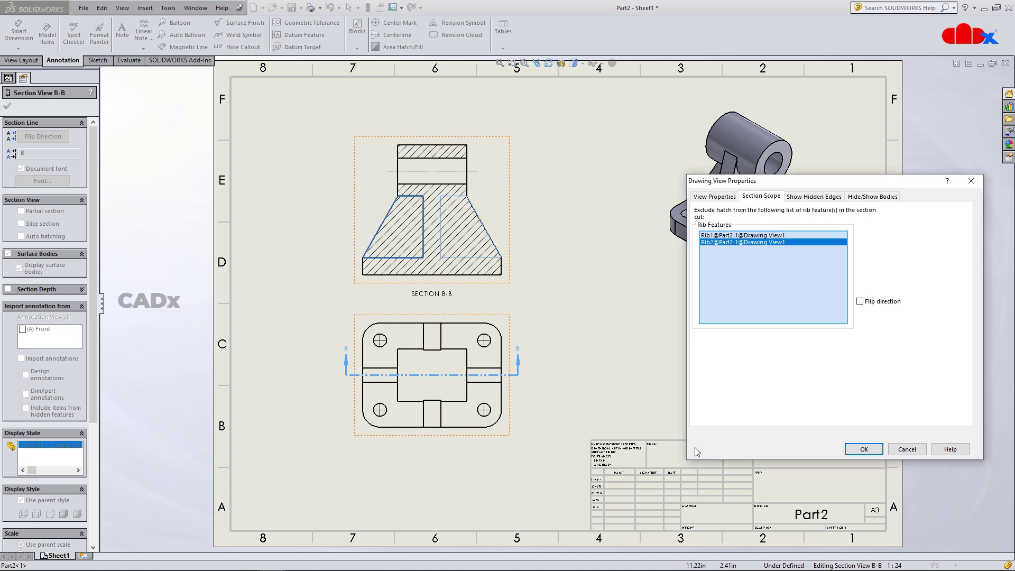
pyautogui.click(862, 450)
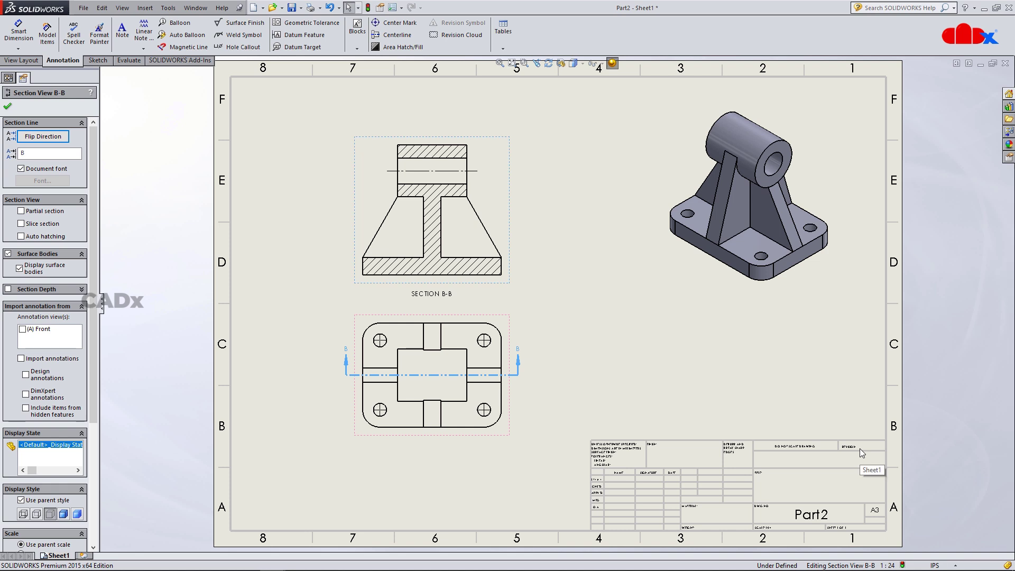
pyautogui.click(693, 394)
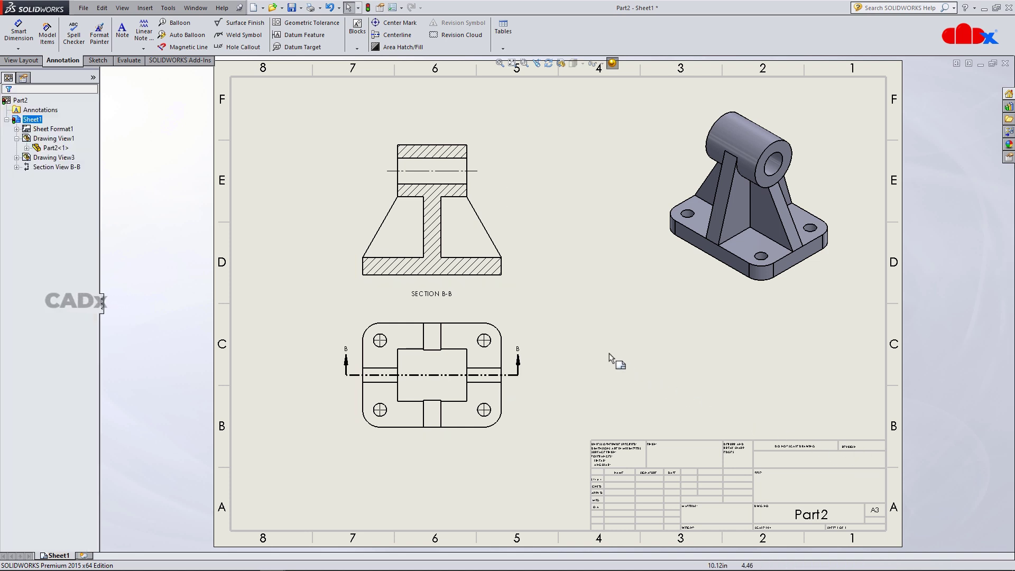
# Step: Delete Section View B-B together with its section line and section sketch
pyautogui.click(486, 292)
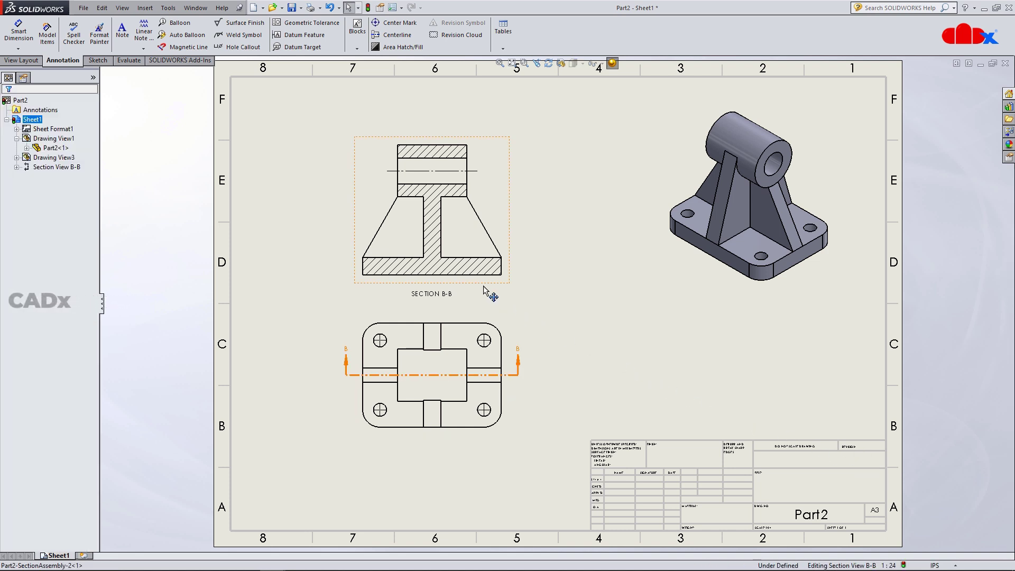
pyautogui.press('Delete')
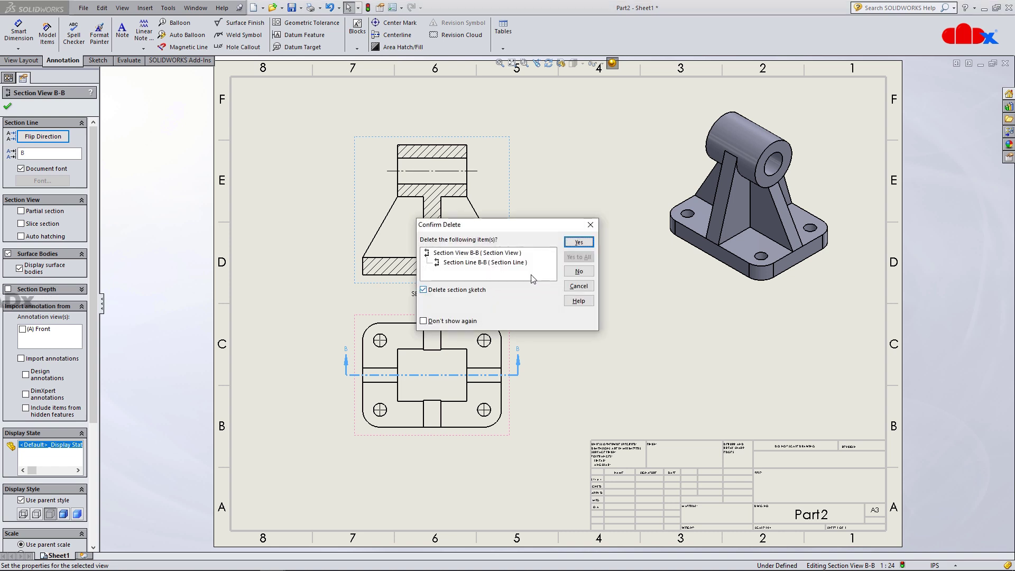
pyautogui.click(578, 242)
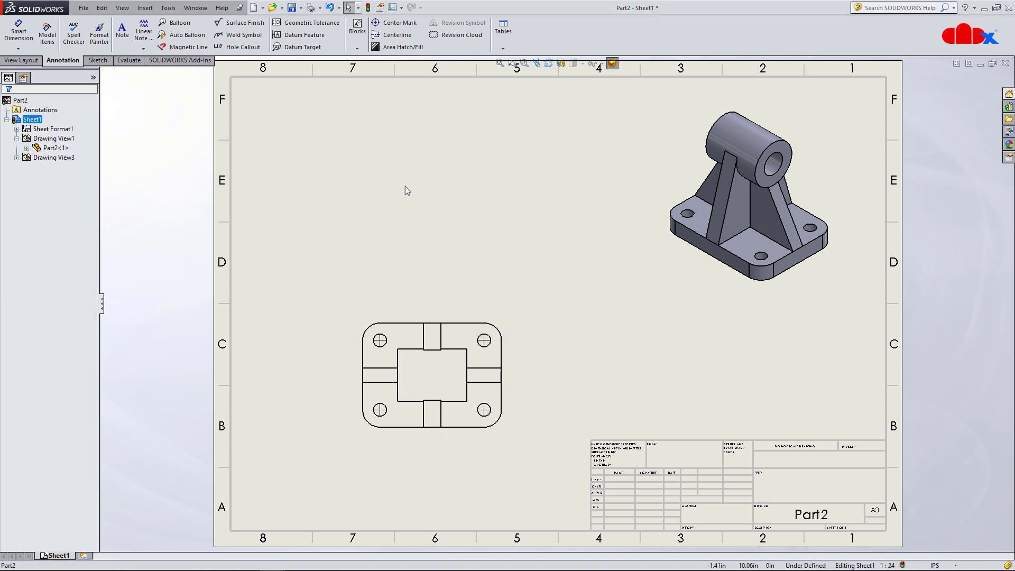
# Step: Create a section view along the top view's horizontal centre, excluding Rib1 and Rib2 from the hatch, and place it above that view
pyautogui.click(21, 60)
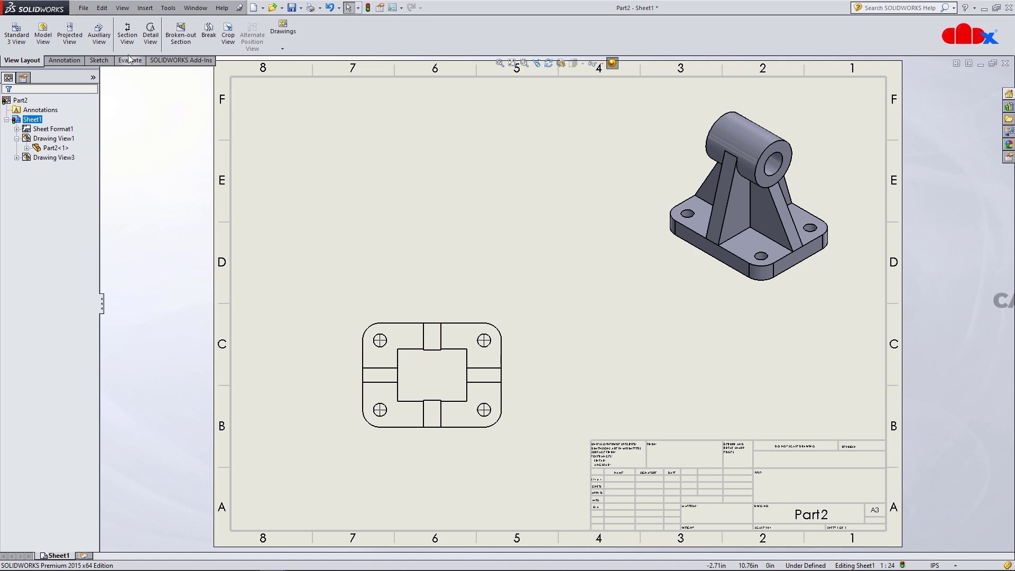
pyautogui.click(126, 31)
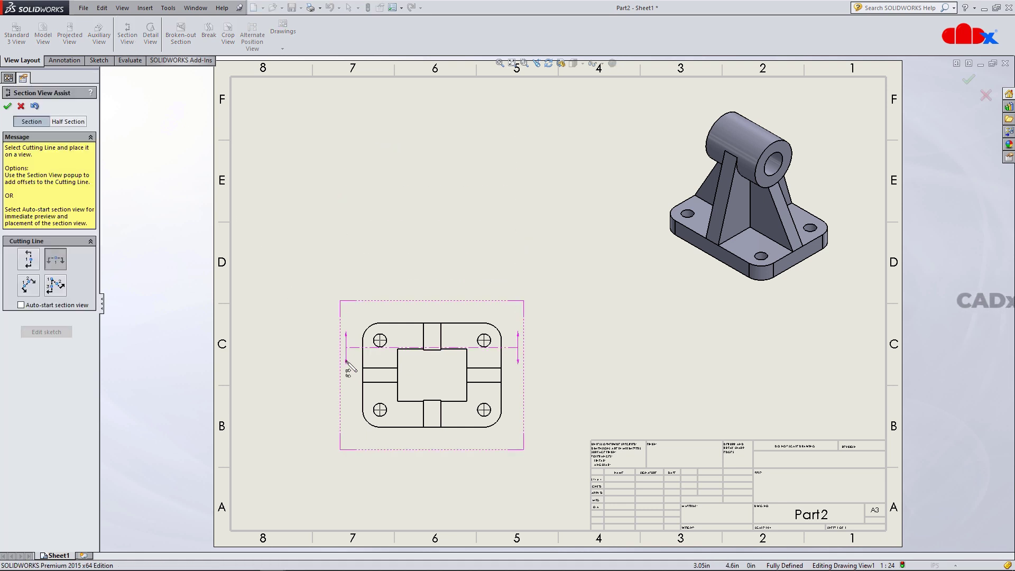
pyautogui.click(371, 383)
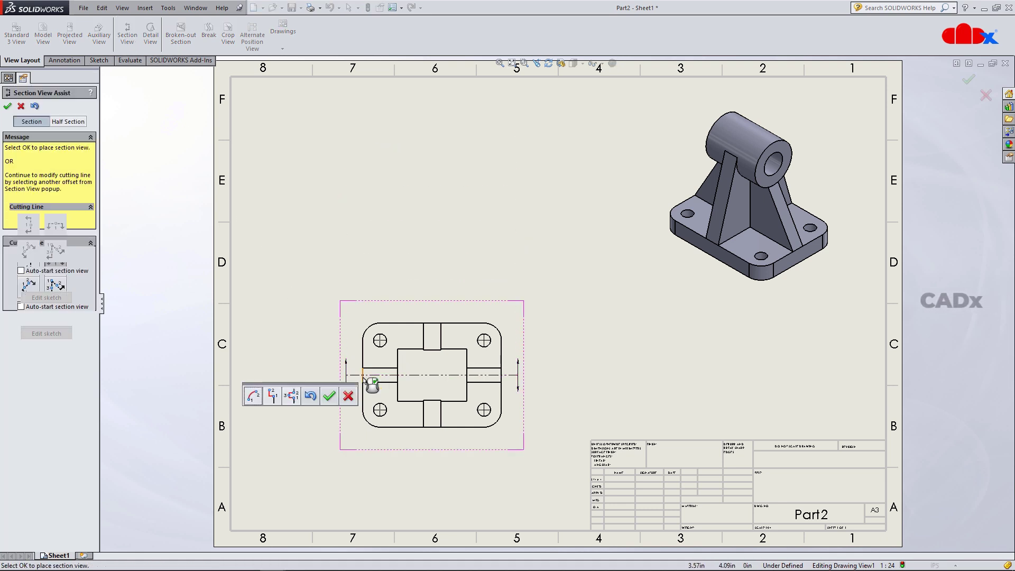
pyautogui.click(329, 397)
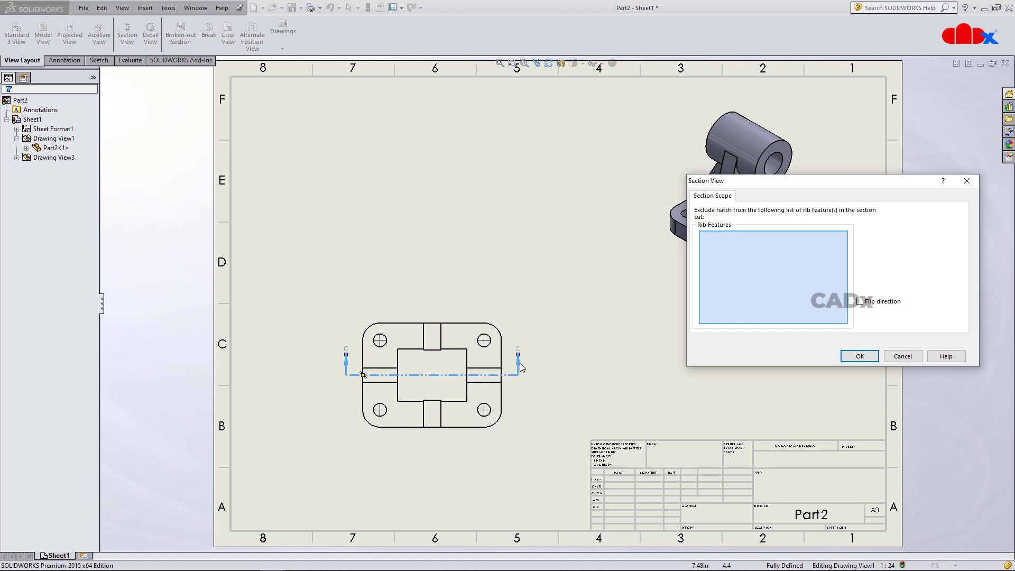
pyautogui.click(493, 373)
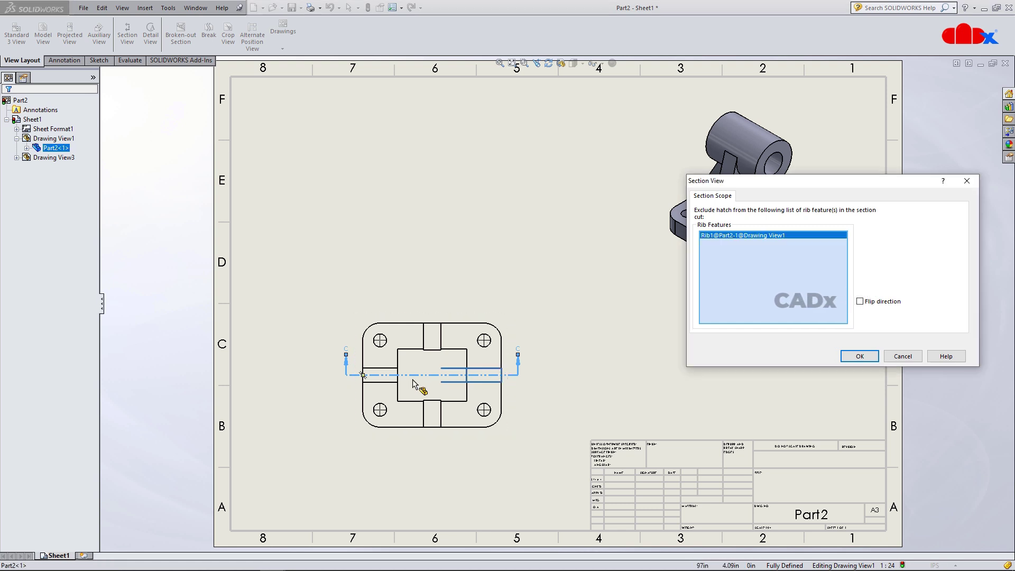
pyautogui.click(390, 383)
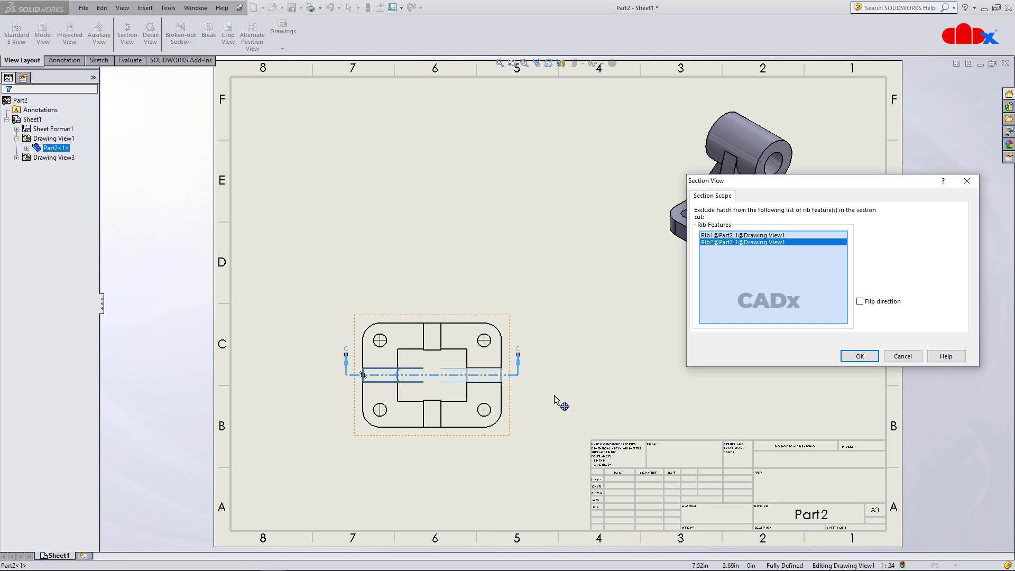
pyautogui.click(859, 357)
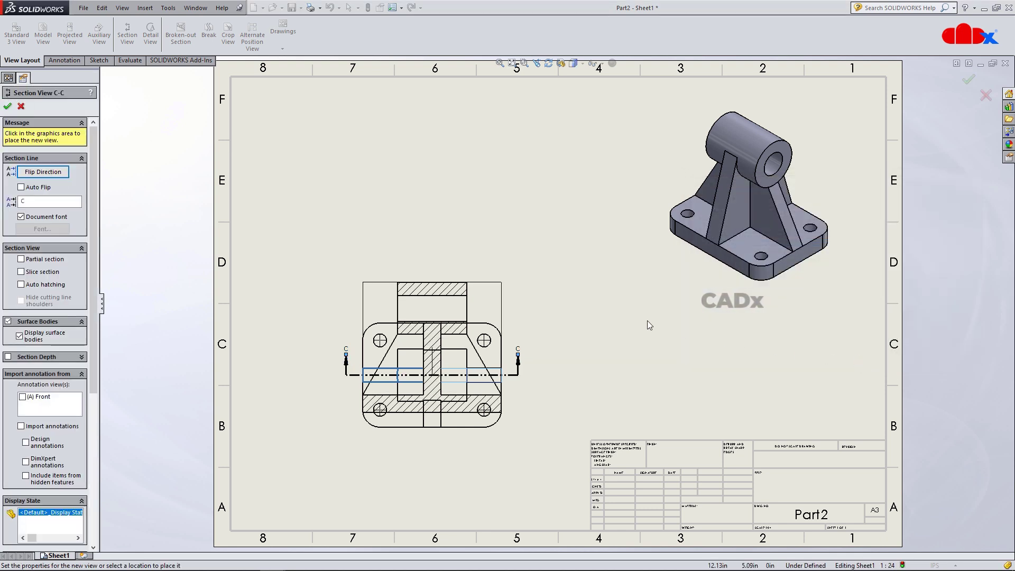
pyautogui.click(470, 212)
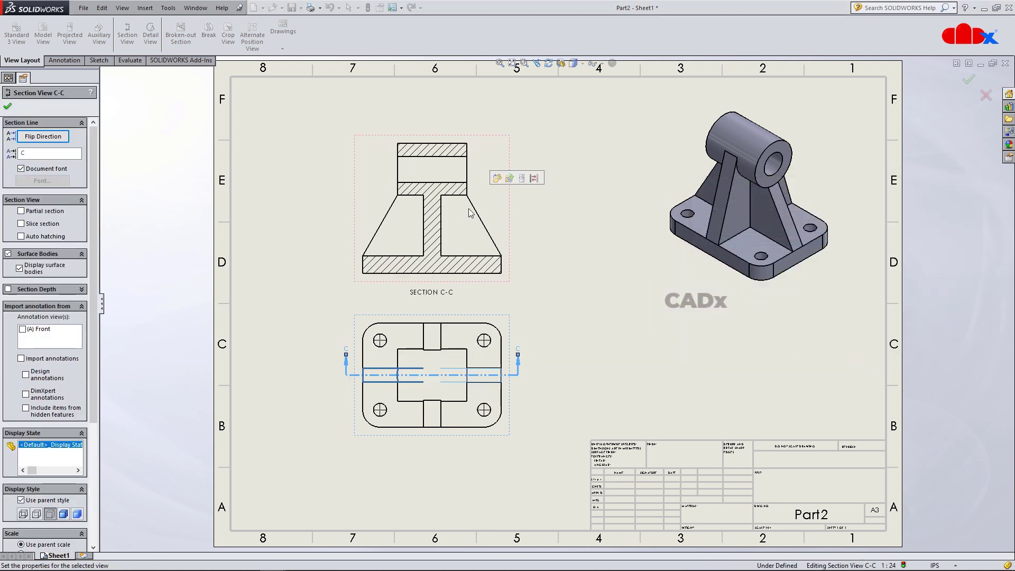
# Step: Switch to Creo Parametric and delete the Section A-A view above the top view in the RIB-PART drawing
pyautogui.click(525, 227)
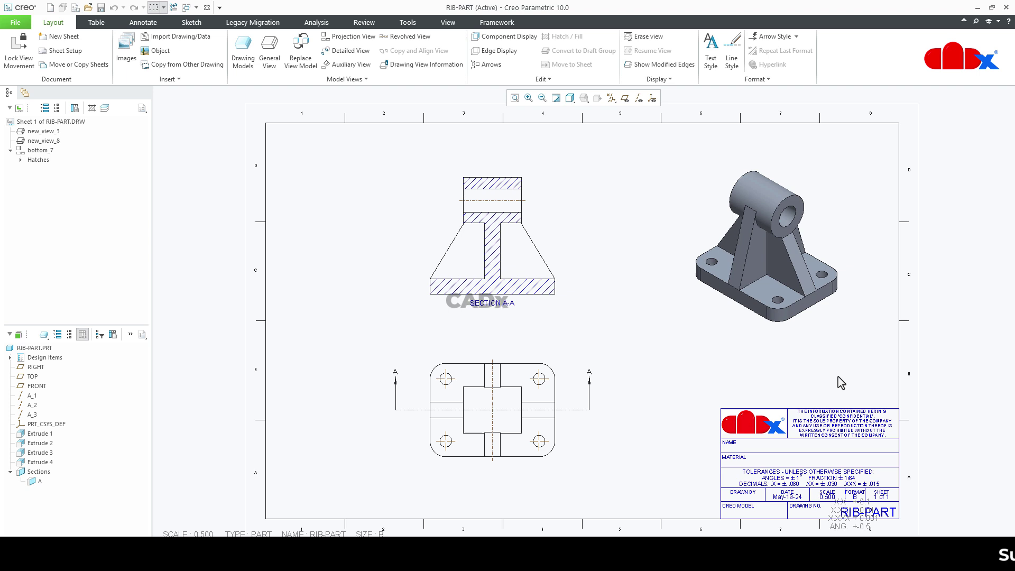
pyautogui.click(546, 249)
pyautogui.moveTo(546, 249); pyautogui.dragTo(550, 225)
pyautogui.click(626, 302)
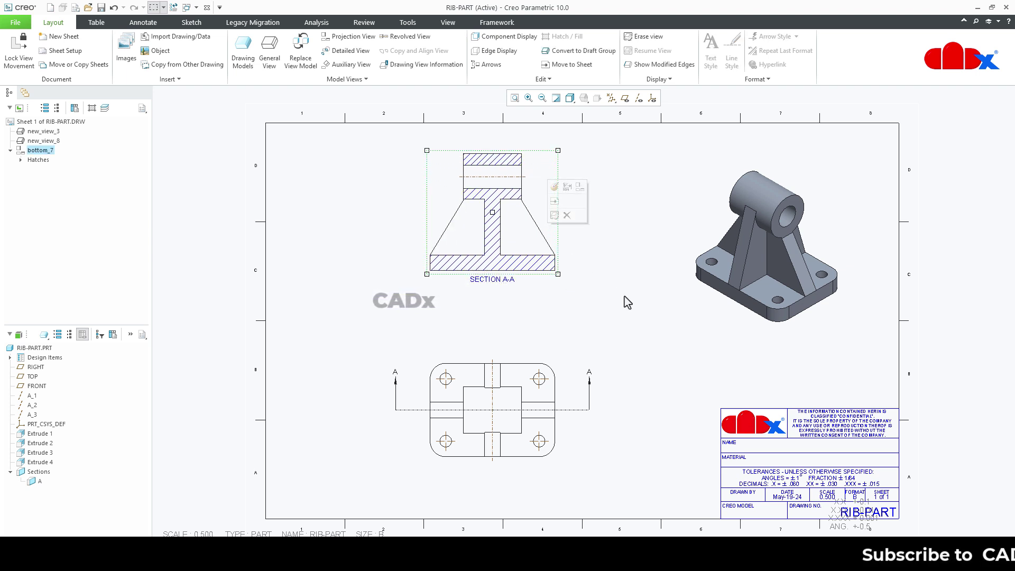
pyautogui.click(546, 229)
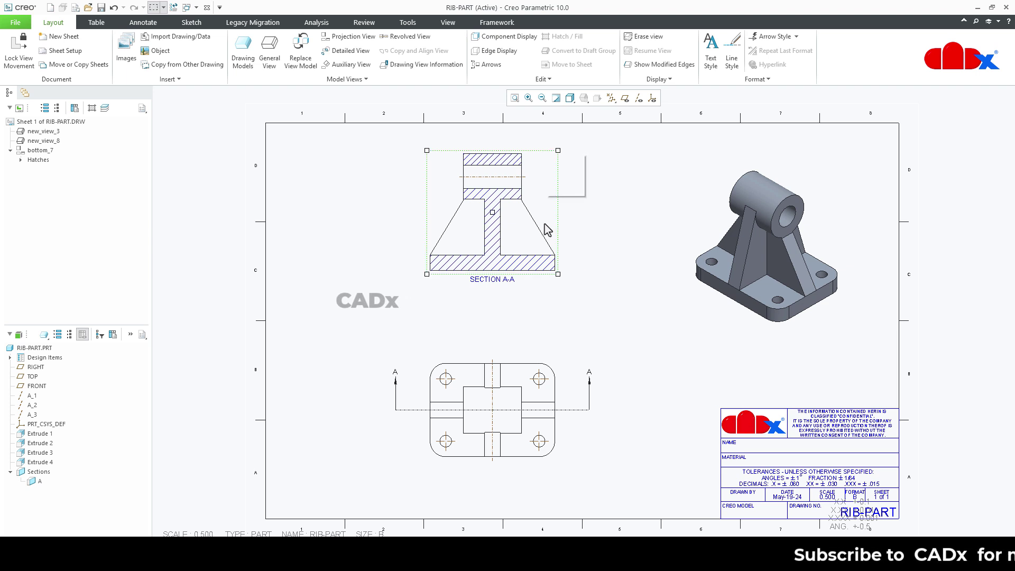
pyautogui.press('Delete')
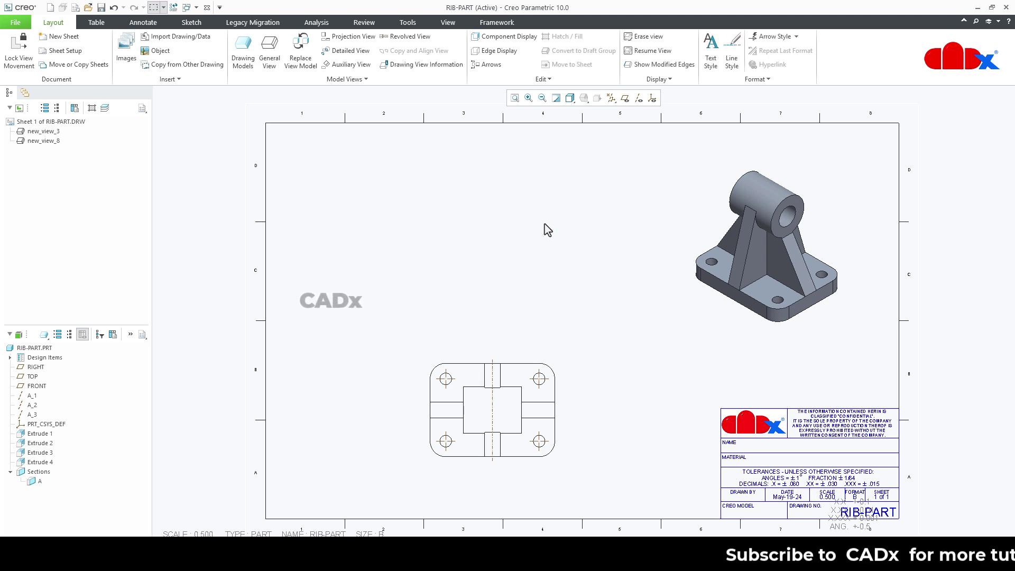
# Step: Create a projection view from the bracket's top view and place it above that view
pyautogui.click(539, 365)
pyautogui.click(567, 296)
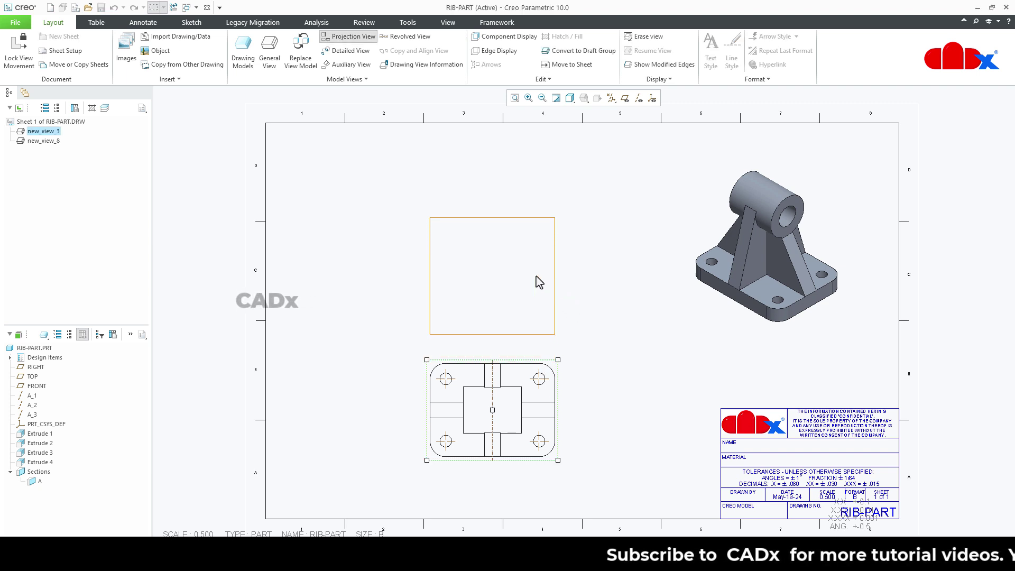
pyautogui.click(509, 250)
pyautogui.click(546, 241)
pyautogui.moveTo(547, 241); pyautogui.dragTo(548, 228)
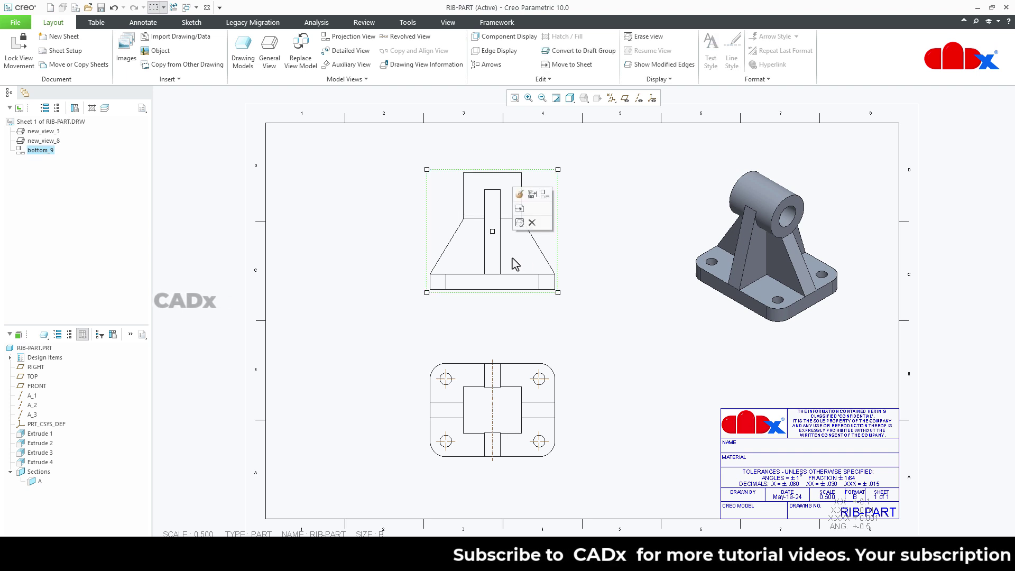
# Step: Turn the new projection view into a full 2D cross-section view using the existing section A
pyautogui.doubleClick(516, 264)
pyautogui.click(758, 154)
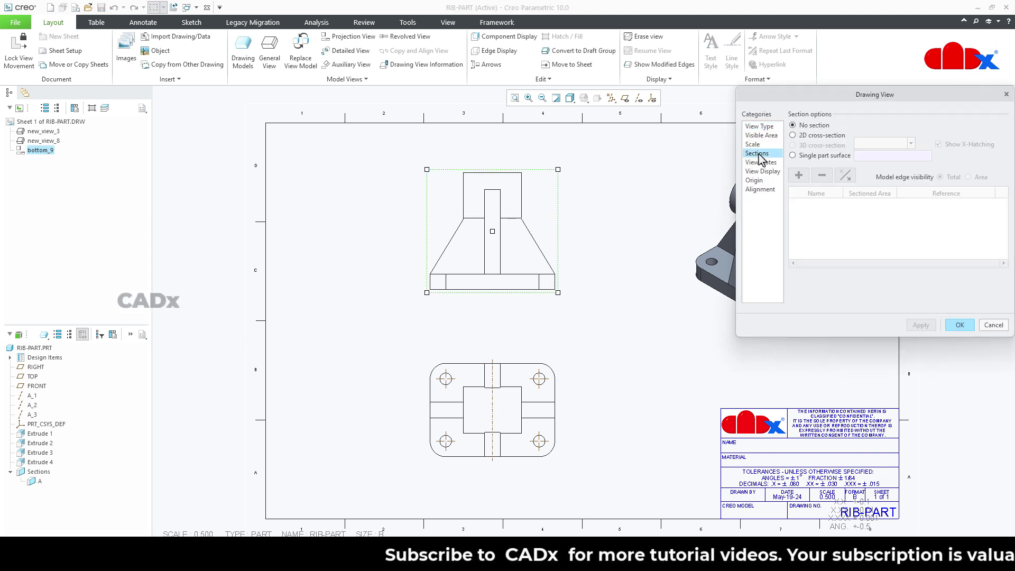
pyautogui.click(793, 135)
pyautogui.click(801, 176)
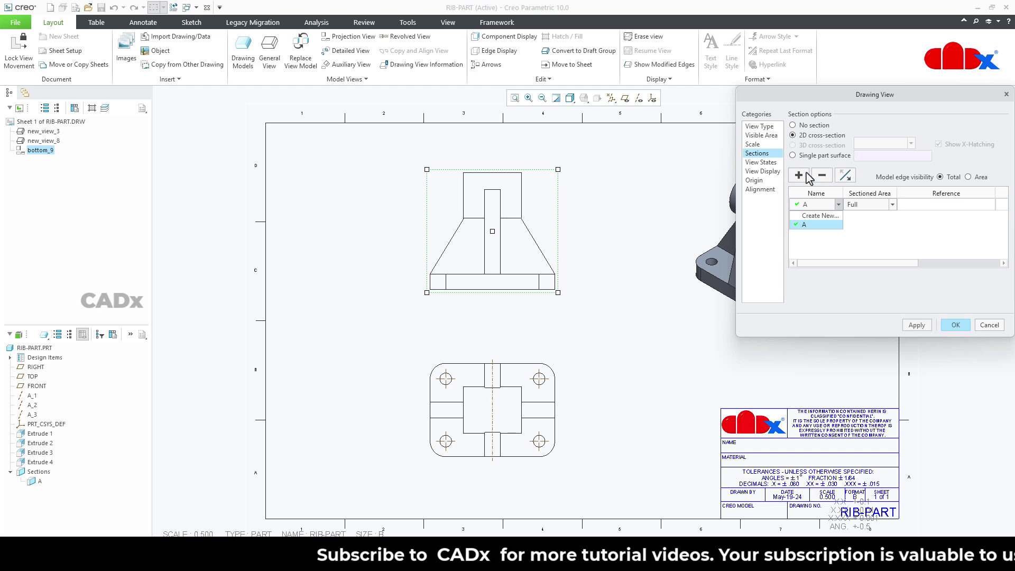
pyautogui.click(805, 224)
pyautogui.click(927, 324)
pyautogui.click(955, 324)
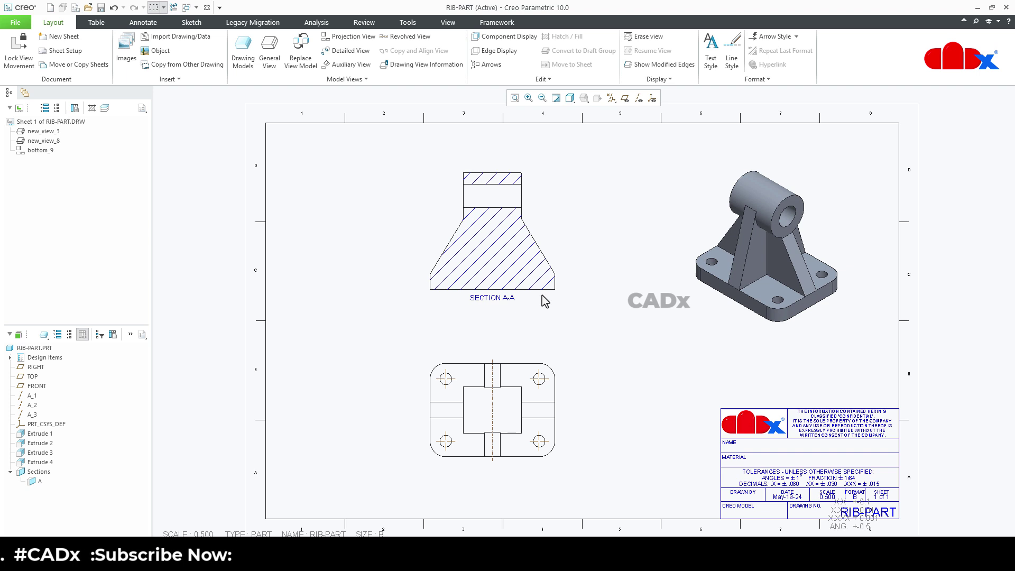
# Step: Hide the hatching of the Section A-A view
pyautogui.doubleClick(505, 263)
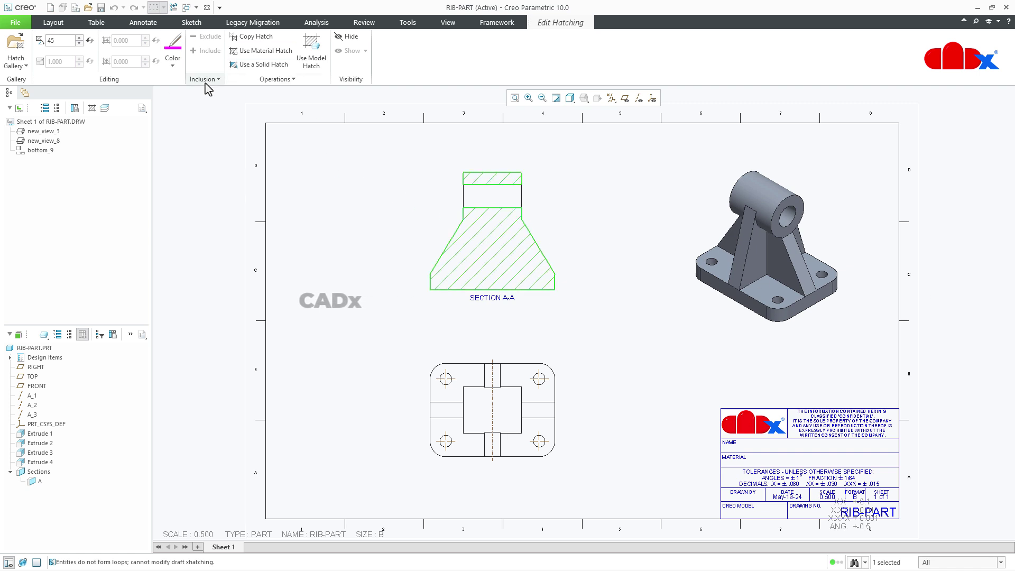
pyautogui.click(349, 38)
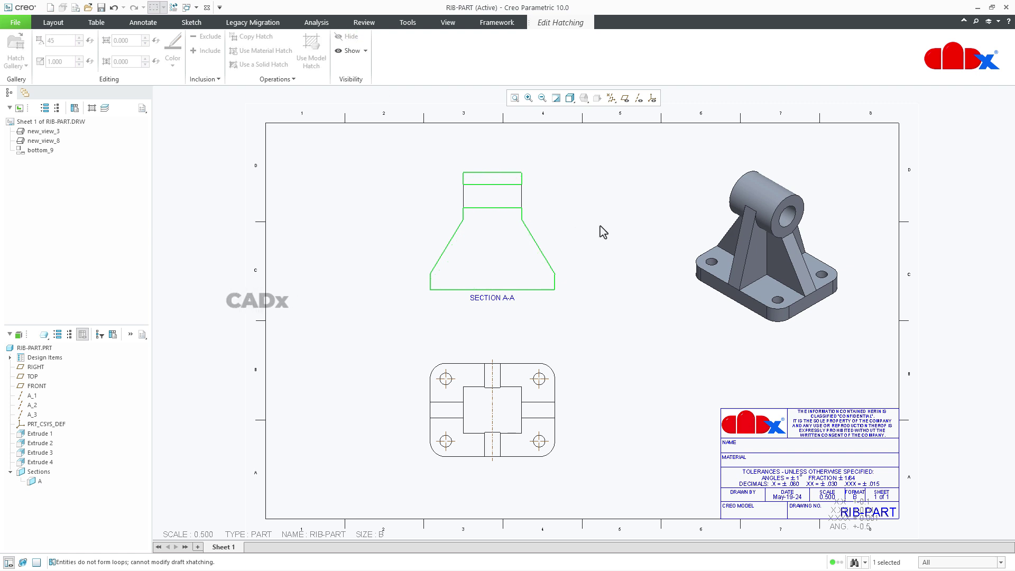
pyautogui.click(617, 243)
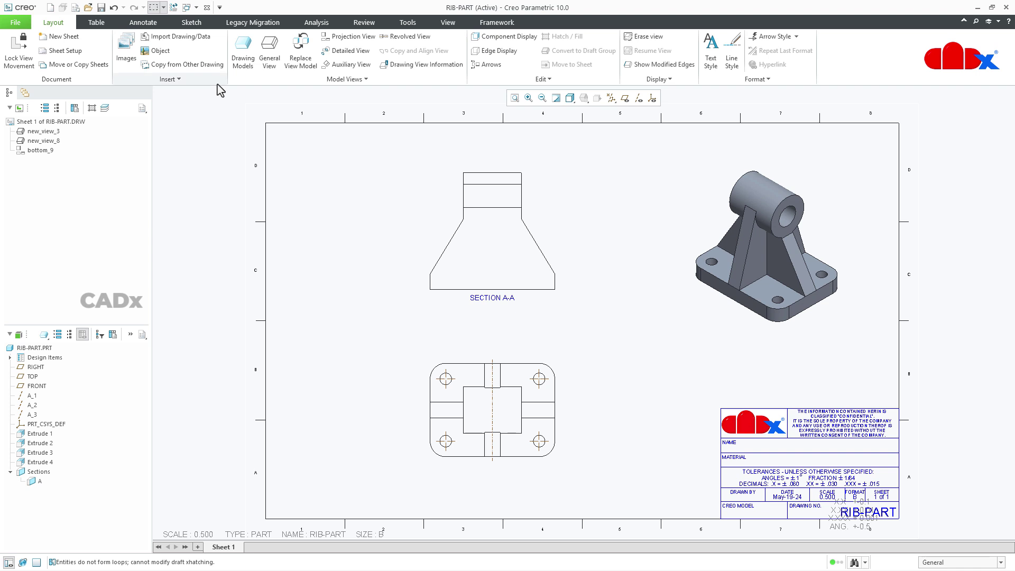
# Step: Enable legacy sketching with the Parametric Sketch and Chain options
pyautogui.click(192, 24)
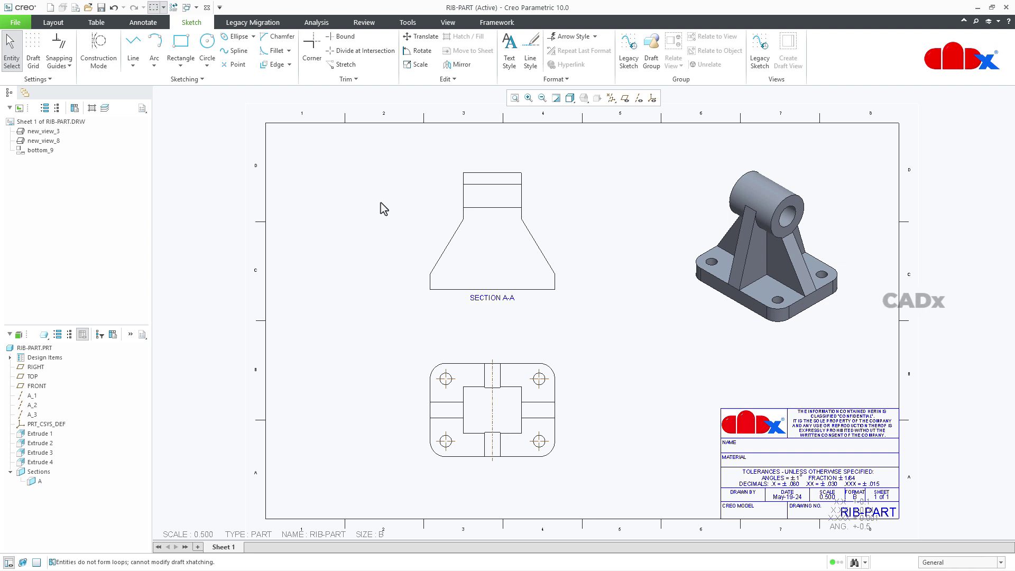
pyautogui.click(629, 62)
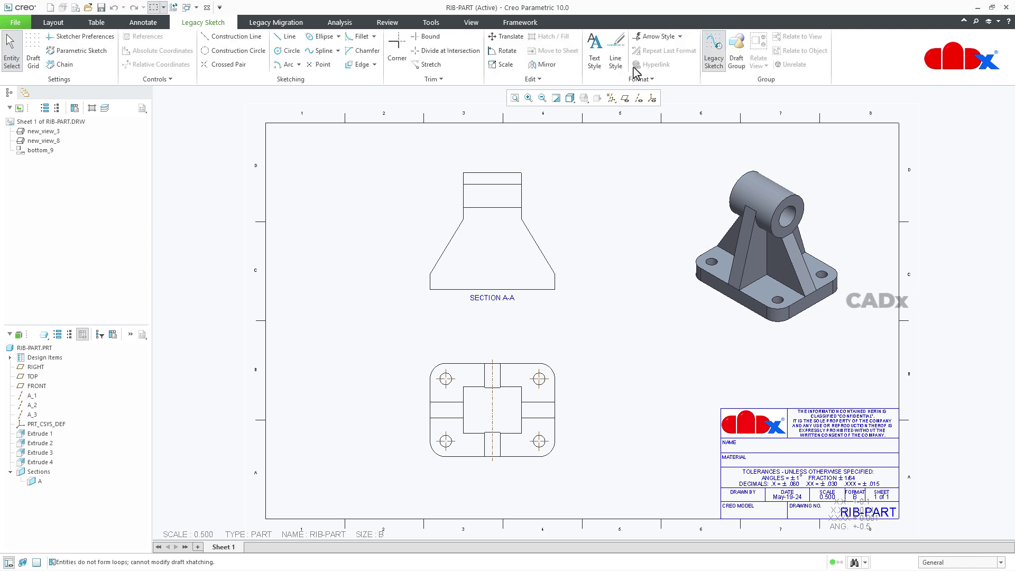
pyautogui.click(83, 54)
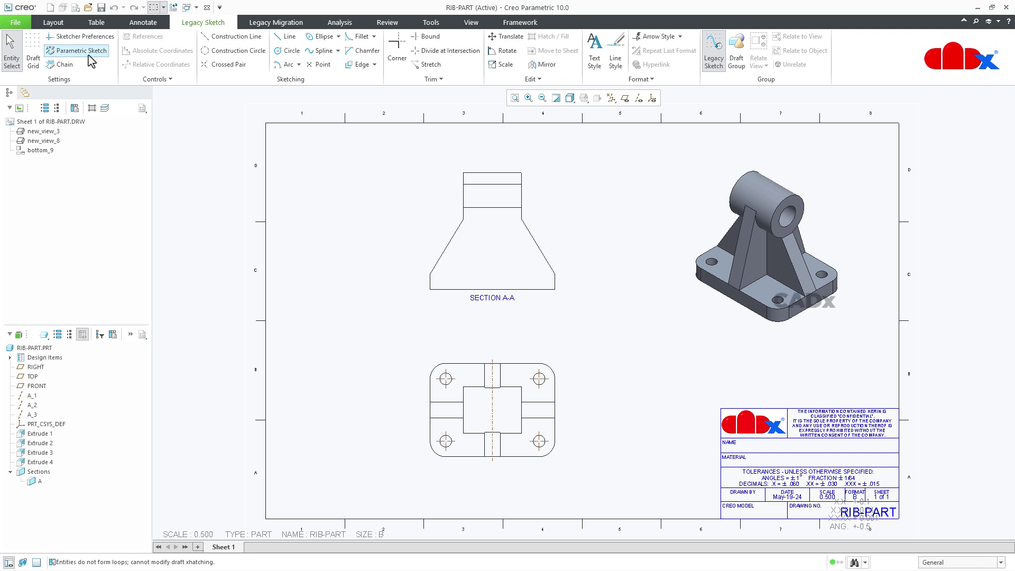
pyautogui.click(67, 65)
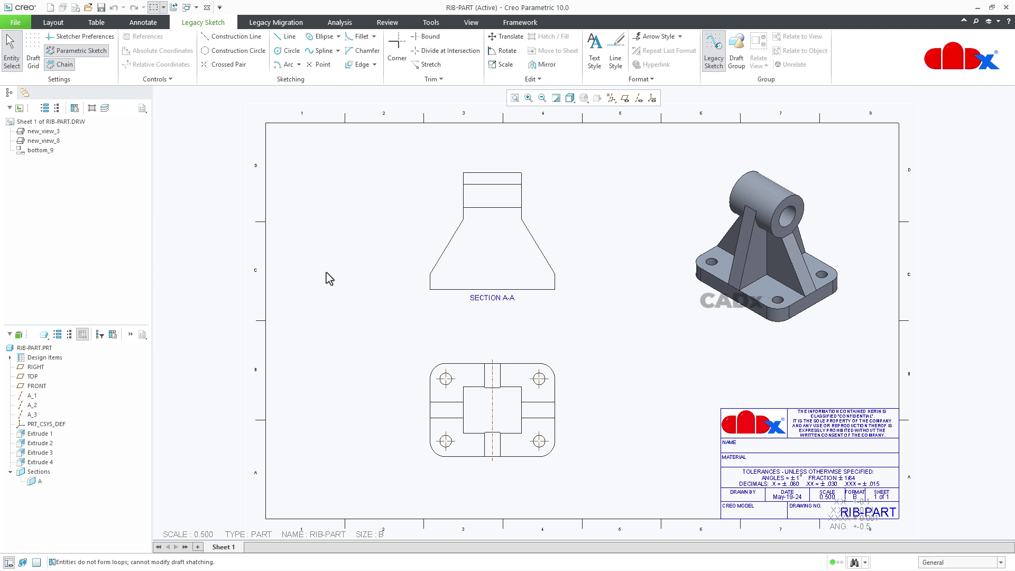
# Step: Start the Line tool and pick the edges of the boss walls above and below the bore in Section A-A as references
pyautogui.click(285, 39)
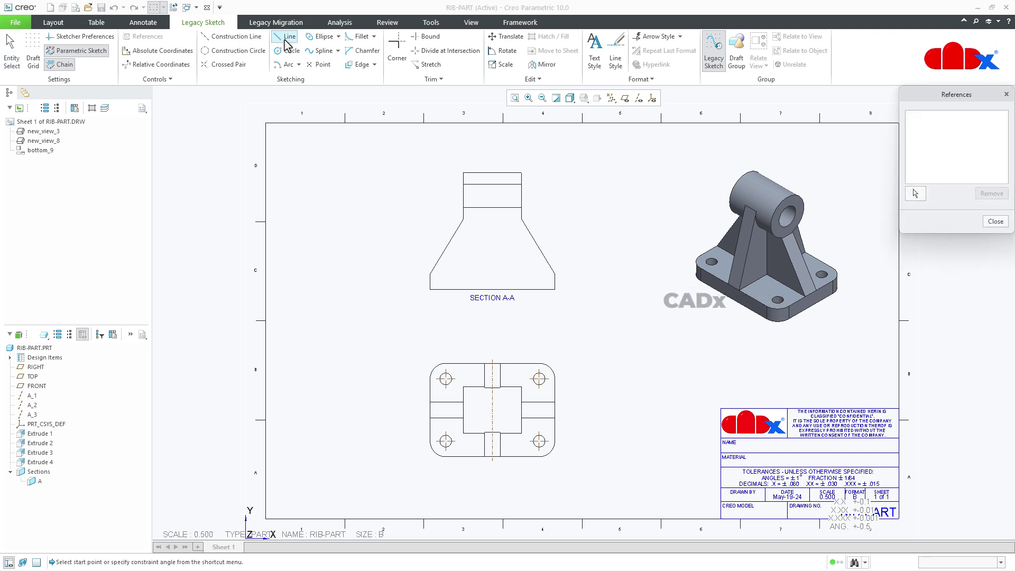
pyautogui.click(915, 194)
pyautogui.scroll(4, 478, 172)
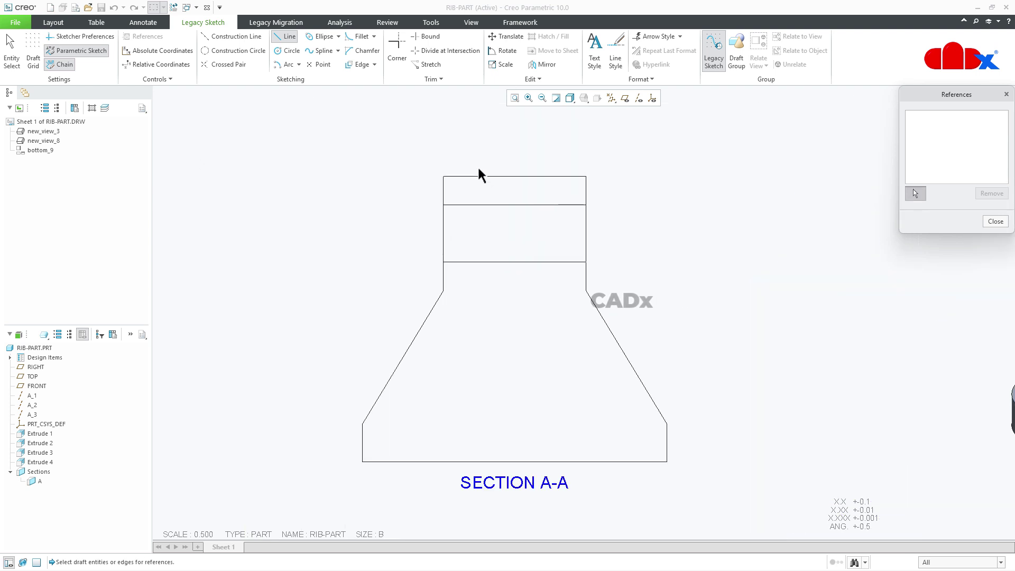
pyautogui.click(478, 176)
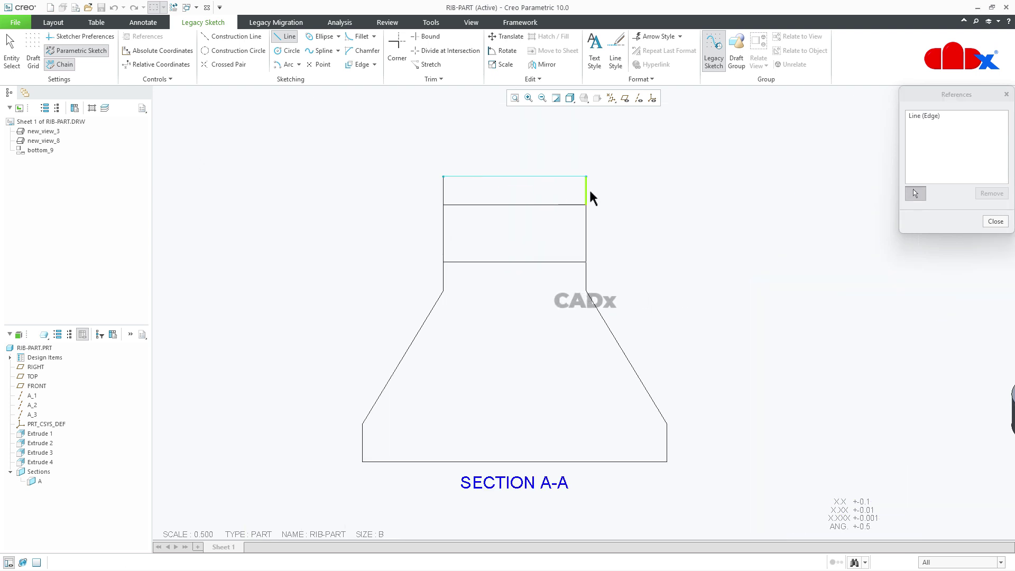
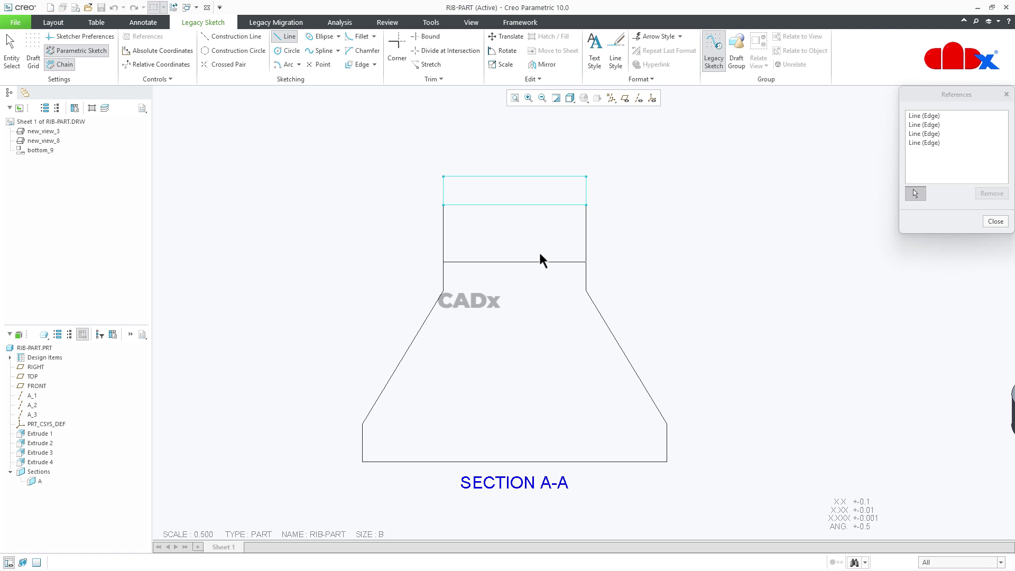
pyautogui.click(537, 262)
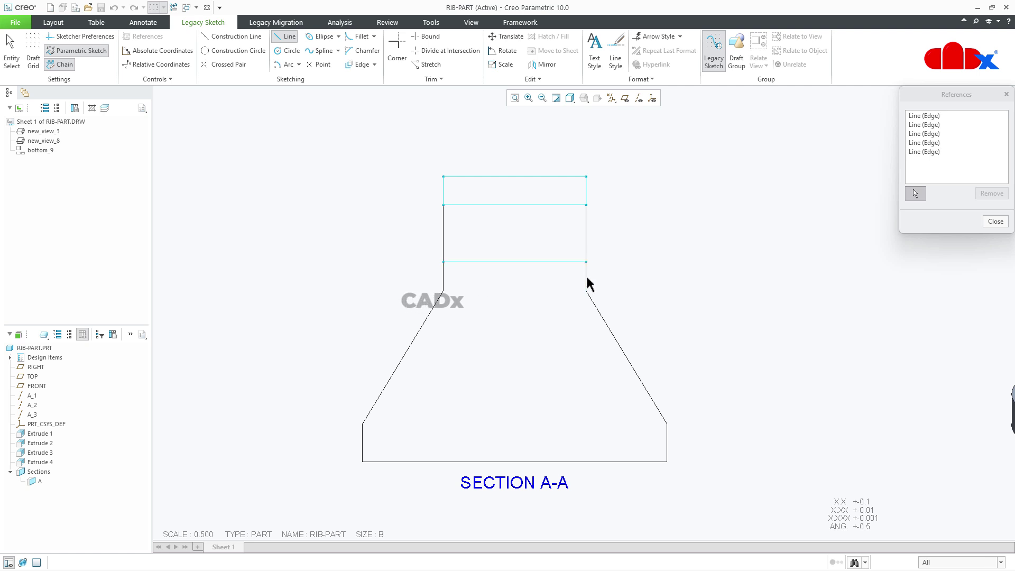
pyautogui.click(561, 287)
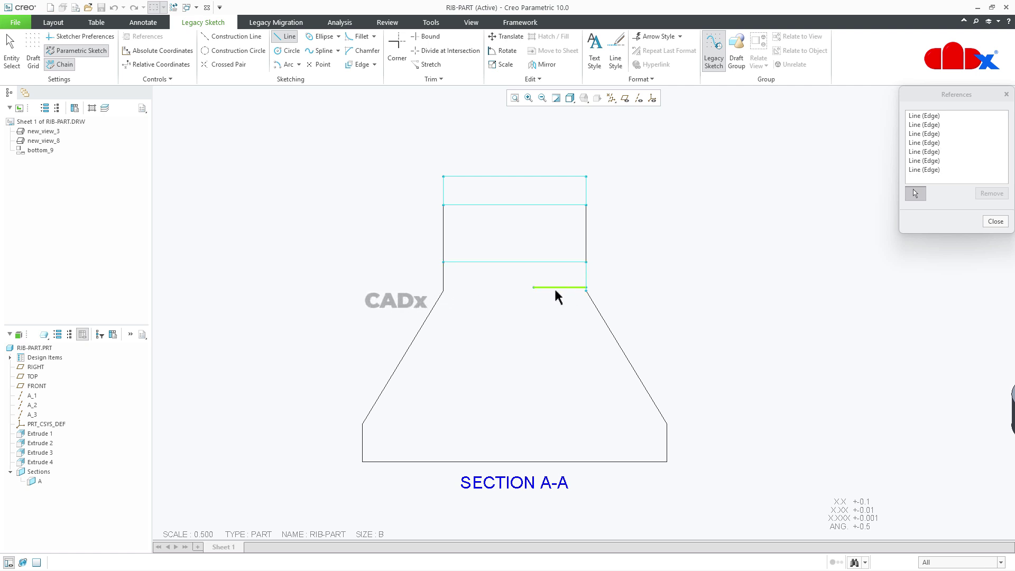
# Step: Add the edges of the central web, the base plate and the remaining underside of the boss as sketch references
pyautogui.click(534, 313)
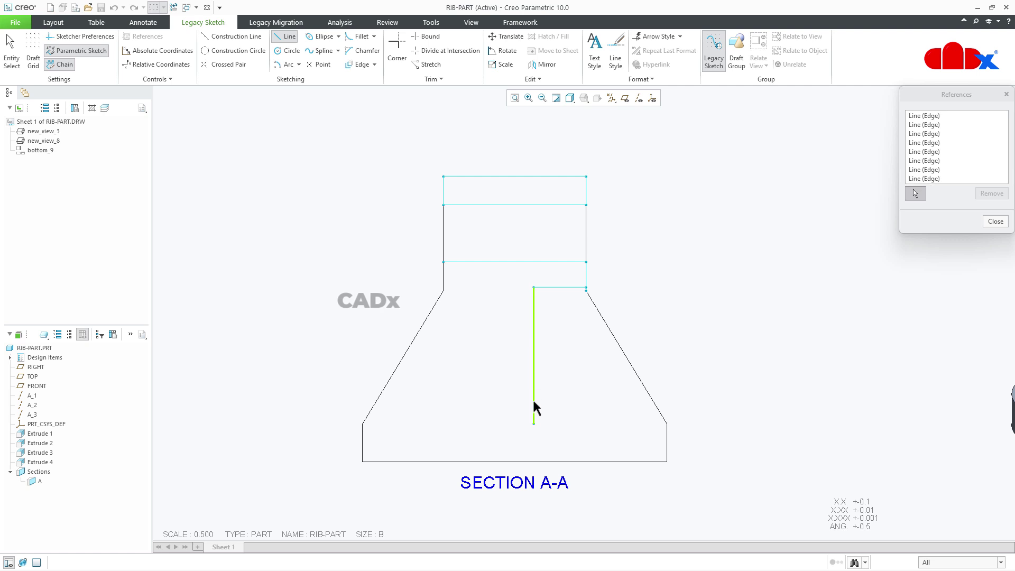
pyautogui.click(558, 423)
pyautogui.click(668, 439)
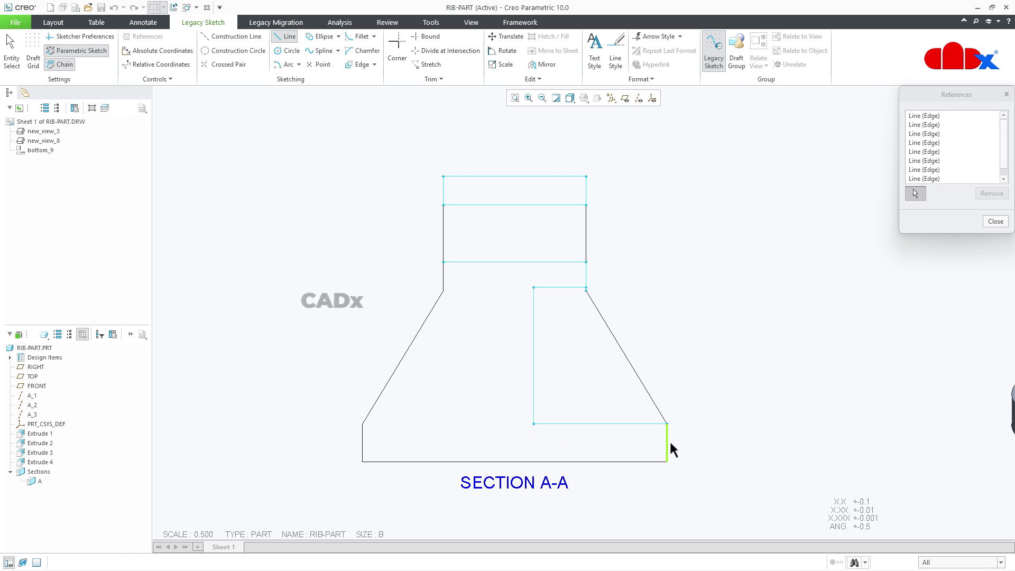
pyautogui.click(650, 460)
pyautogui.click(363, 441)
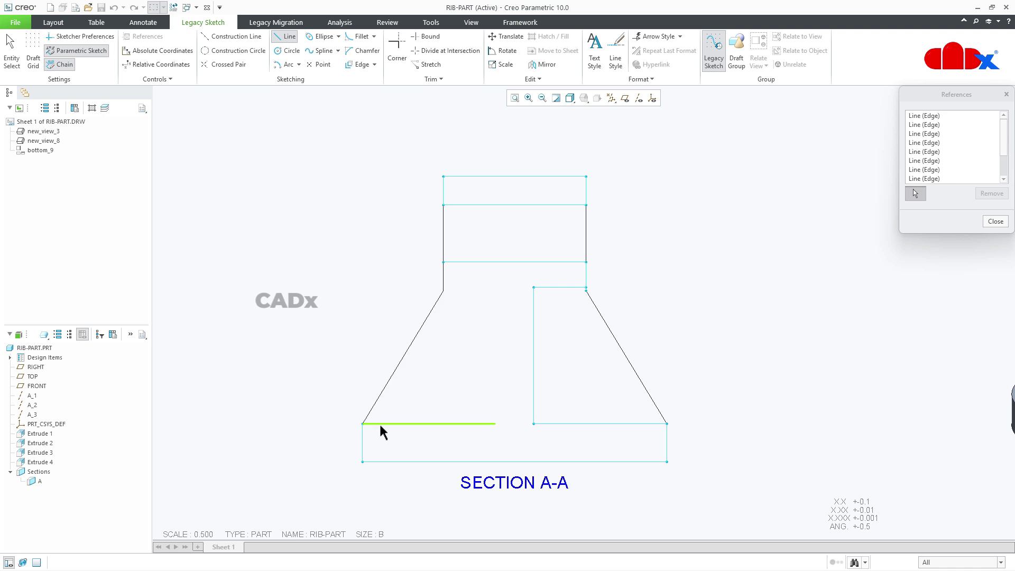
pyautogui.click(379, 423)
pyautogui.click(495, 394)
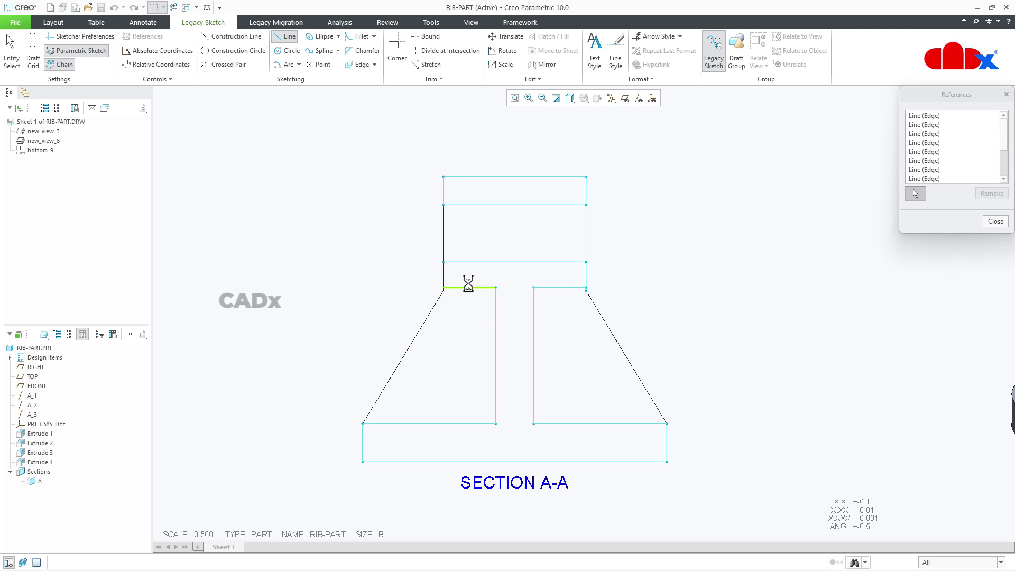
pyautogui.click(465, 287)
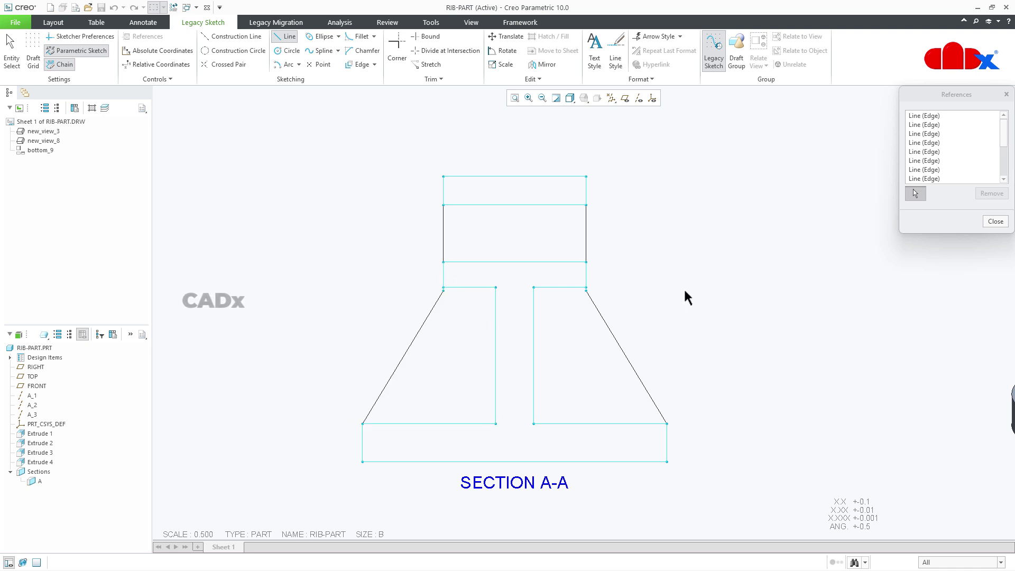
pyautogui.middleClick(717, 288)
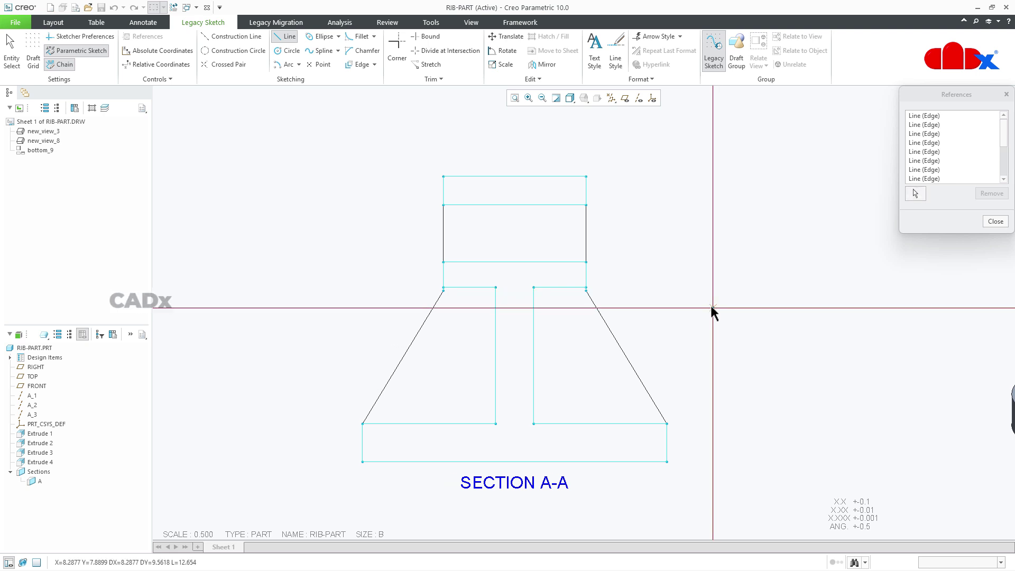
# Step: Sketch a closed rectangular line chain around the boss wall above the bore, snapping to its corners
pyautogui.scroll(-4, 446, 185)
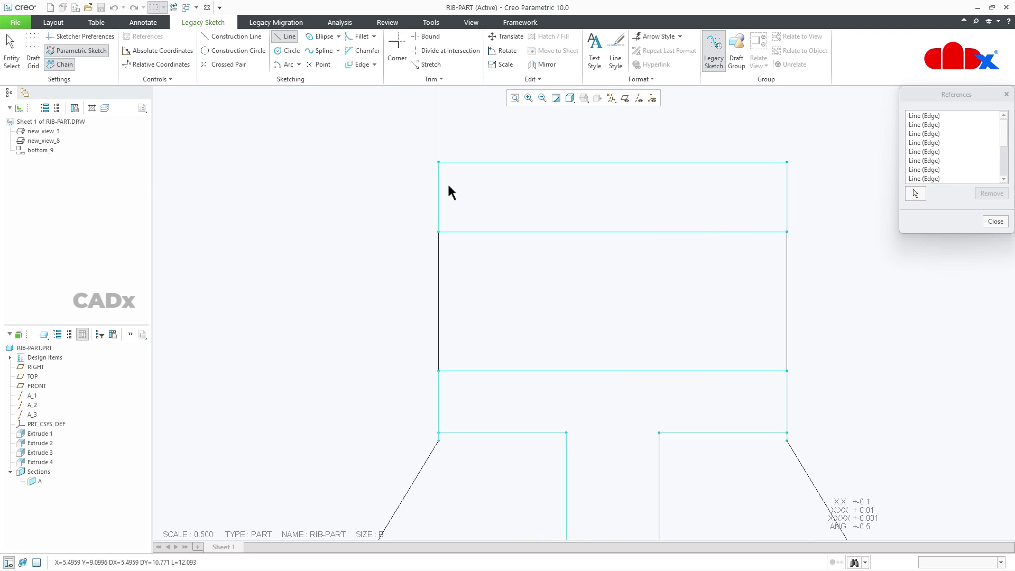
pyautogui.click(445, 170)
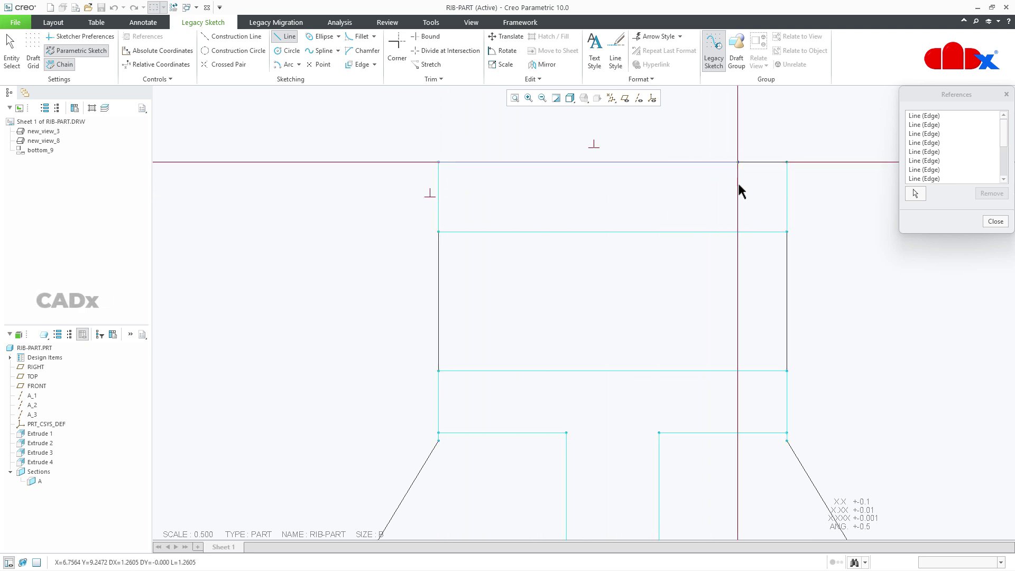
pyautogui.click(785, 231)
pyautogui.click(439, 231)
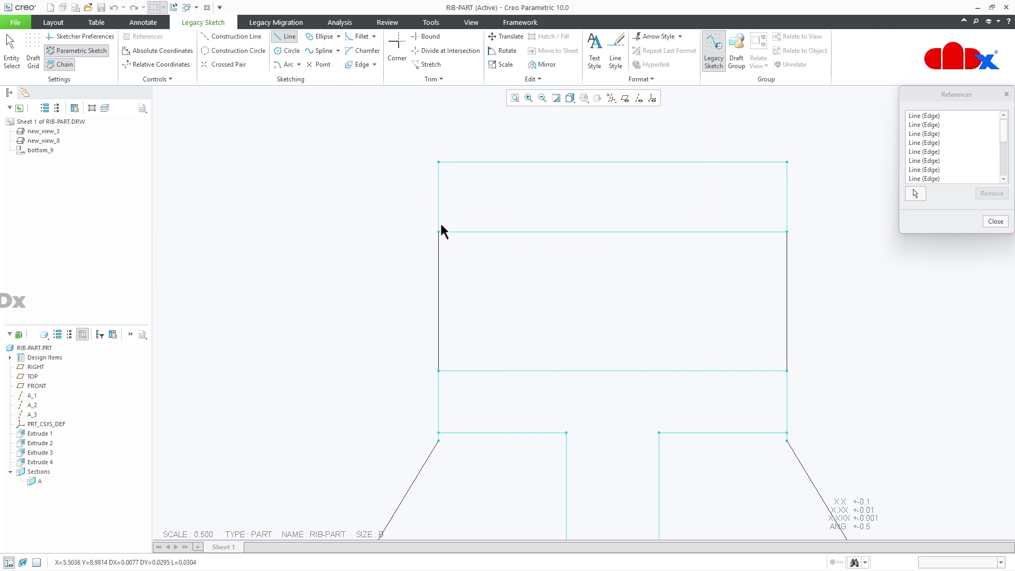
pyautogui.click(438, 162)
pyautogui.middleClick(523, 227)
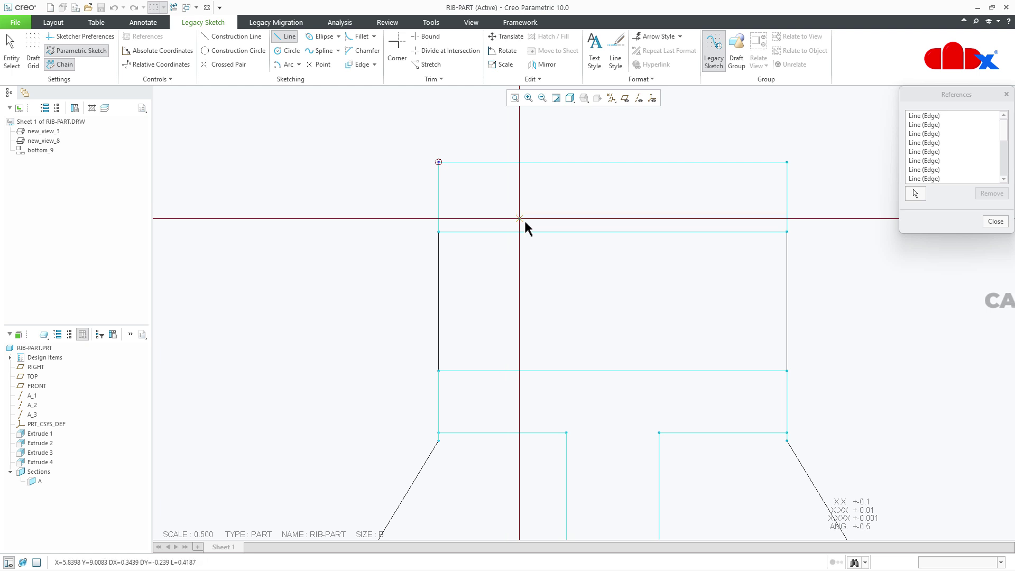
# Step: Sketch a line chain along the bore's lower edge, down the boss's right side, under the boss and down the web's right edge
pyautogui.scroll(-3, 523, 232)
pyautogui.scroll(5, 688, 332)
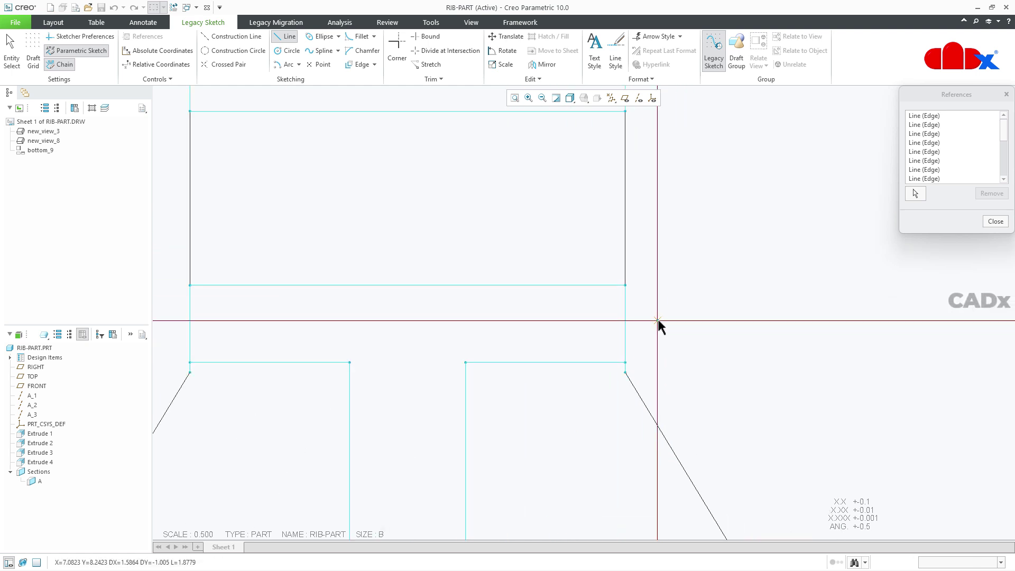
pyautogui.click(197, 279)
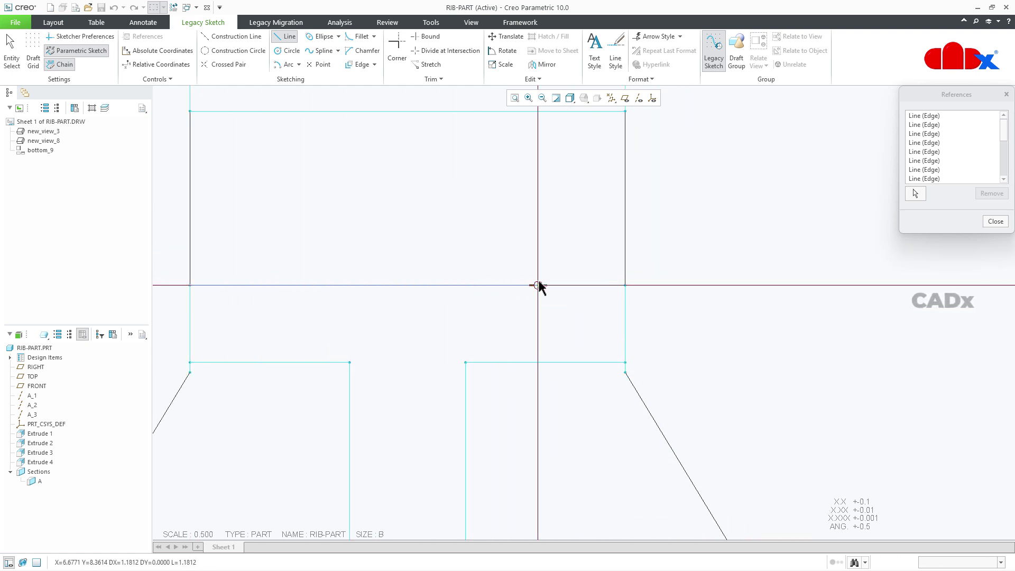
pyautogui.click(625, 285)
pyautogui.scroll(5, 627, 302)
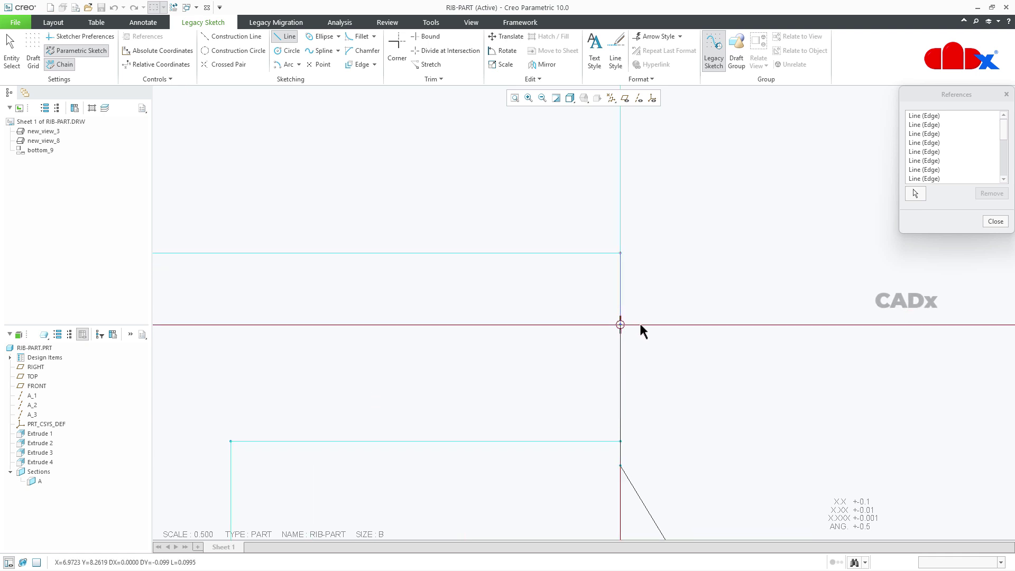
pyautogui.scroll(-6, 637, 417)
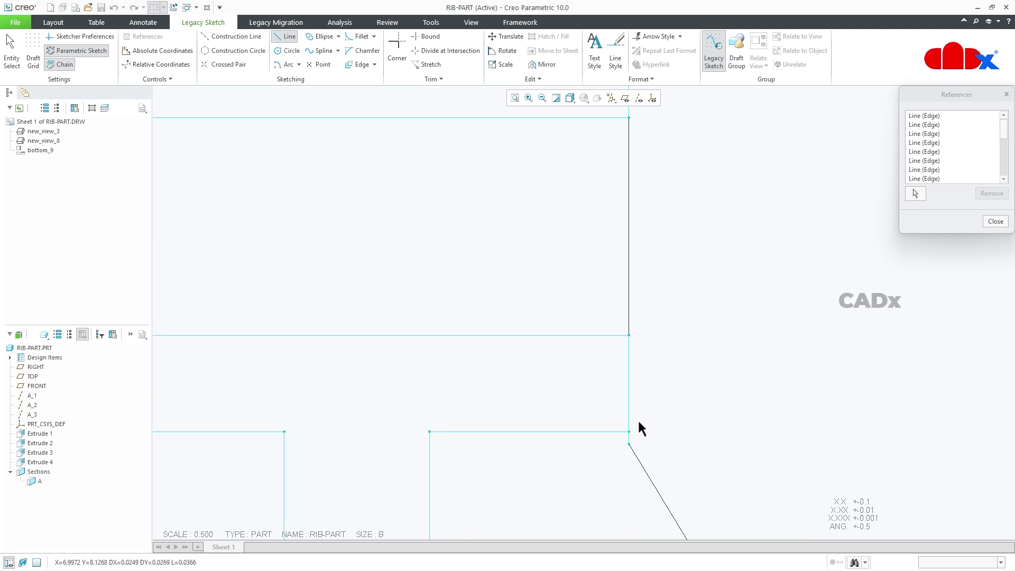
pyautogui.click(505, 428)
pyautogui.scroll(-8, 505, 429)
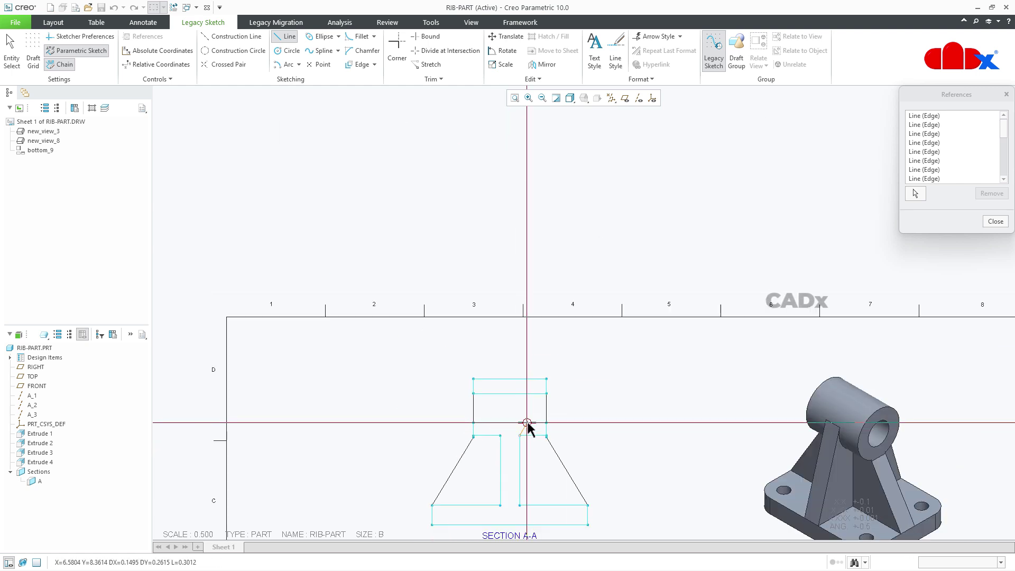
pyautogui.scroll(5, 528, 427)
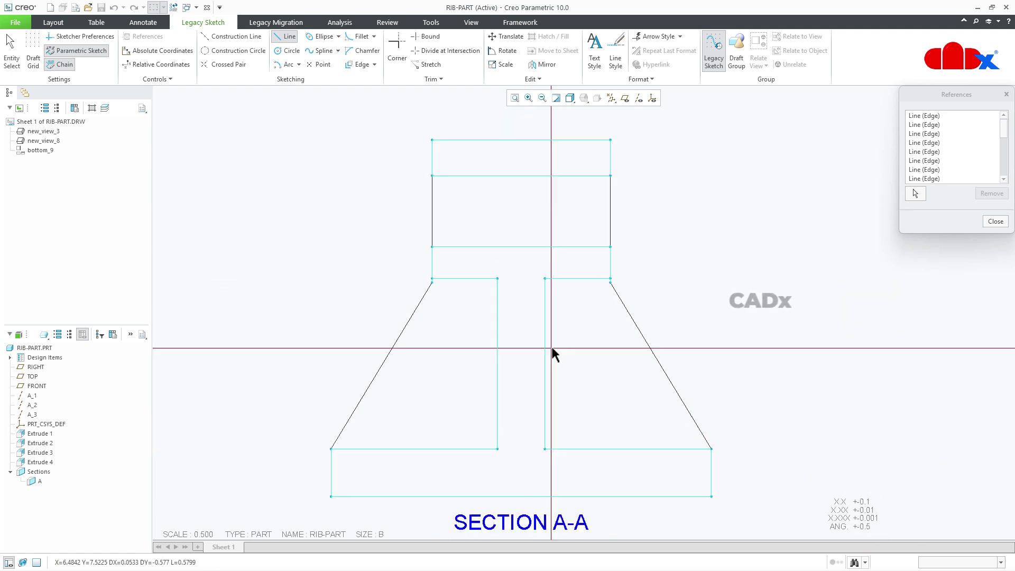
pyautogui.click(546, 448)
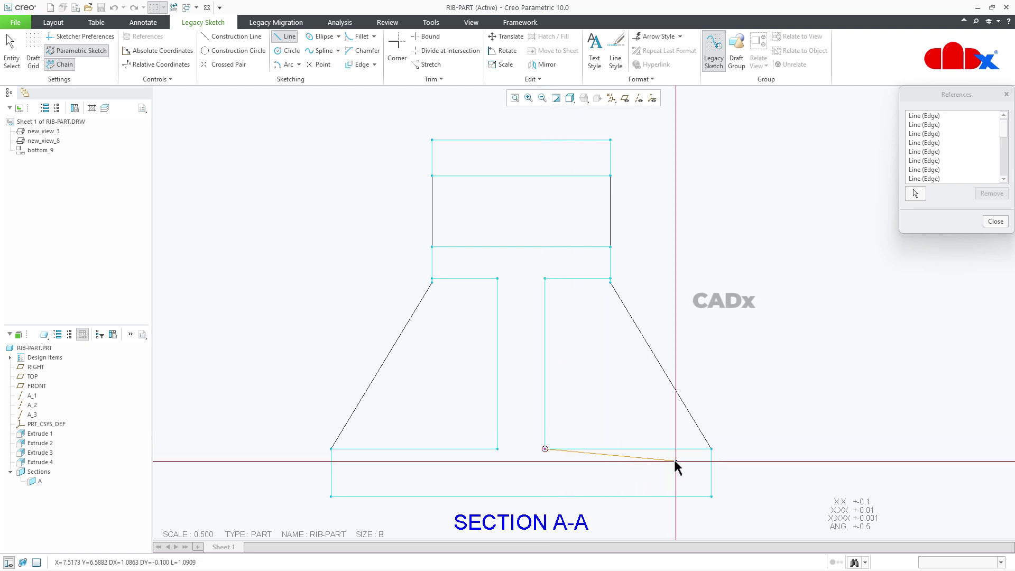
# Step: Continue the line chain around the base plate outline, from the web's right foot back to its left foot
pyautogui.click(711, 449)
pyautogui.click(711, 496)
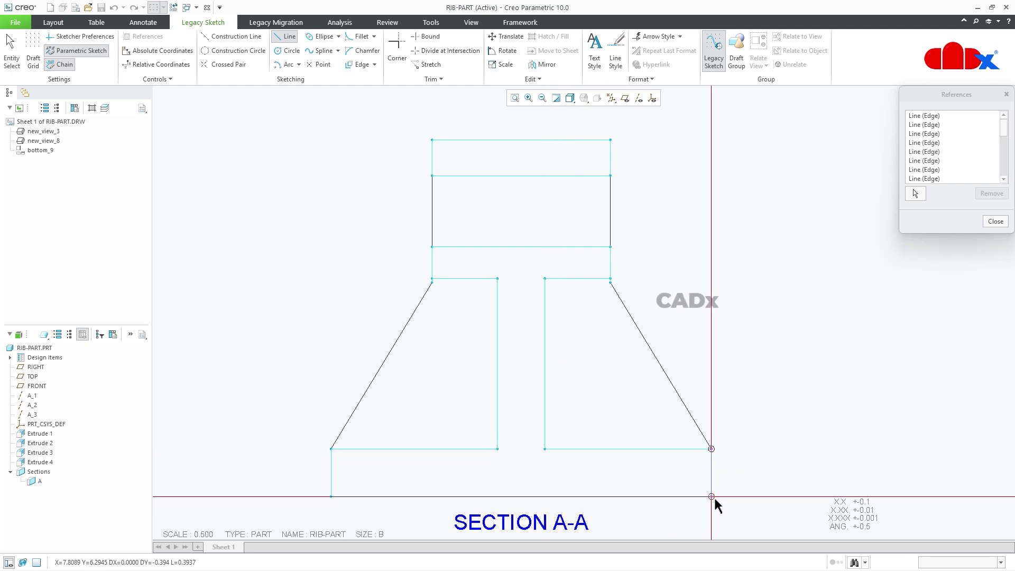
pyautogui.click(331, 496)
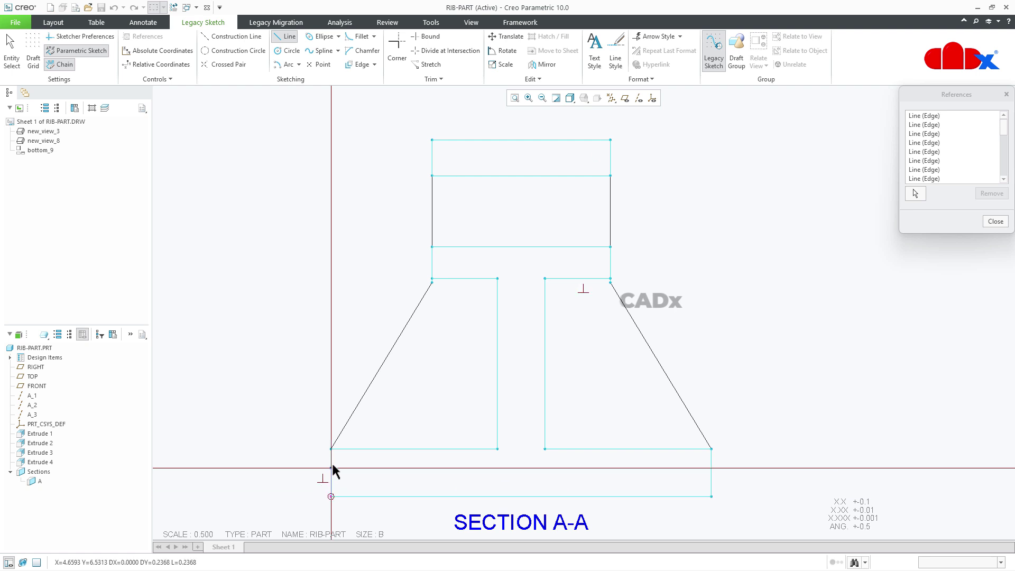
pyautogui.click(331, 448)
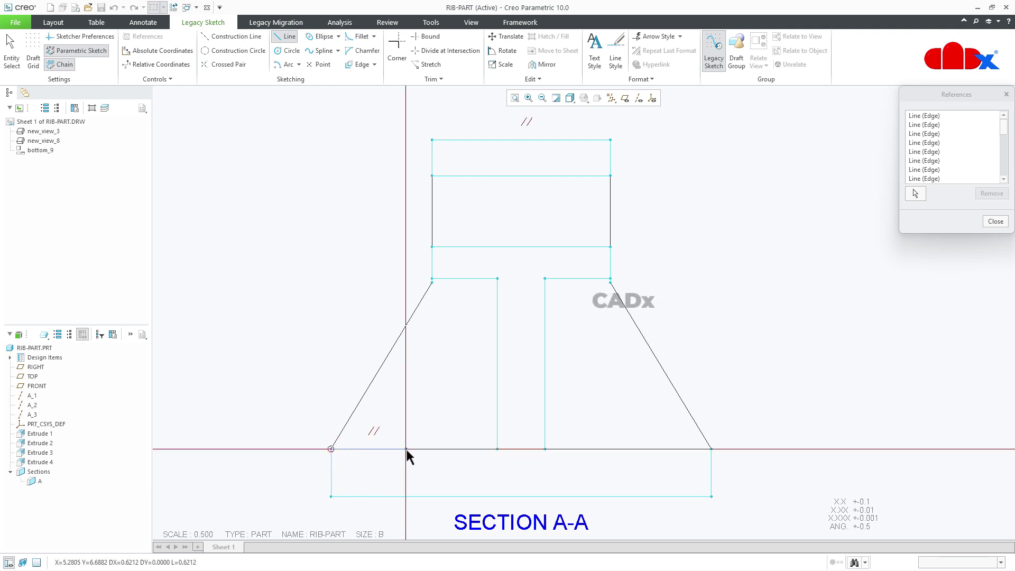
pyautogui.click(497, 449)
# Step: Run the chain up the web's left edge and along the boss underside to close it at the bore's lower-left corner
pyautogui.click(499, 278)
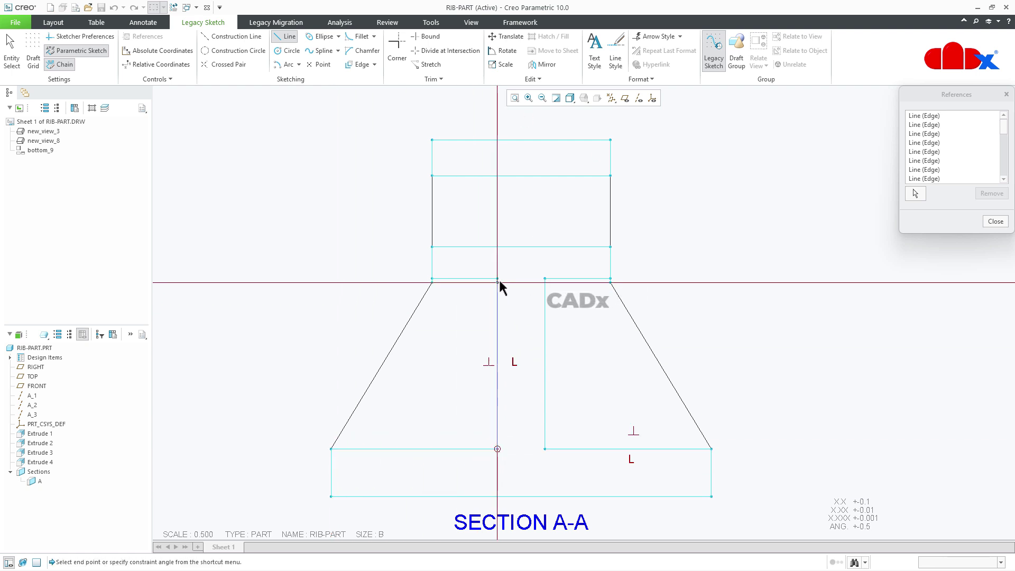
pyautogui.scroll(-2, 498, 277)
pyautogui.scroll(-3, 497, 278)
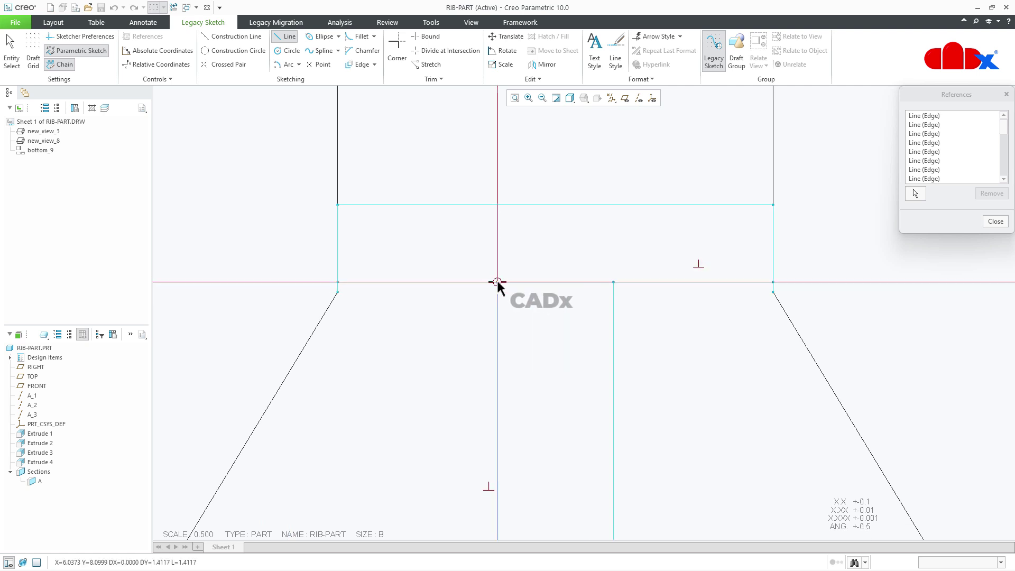
pyautogui.click(497, 288)
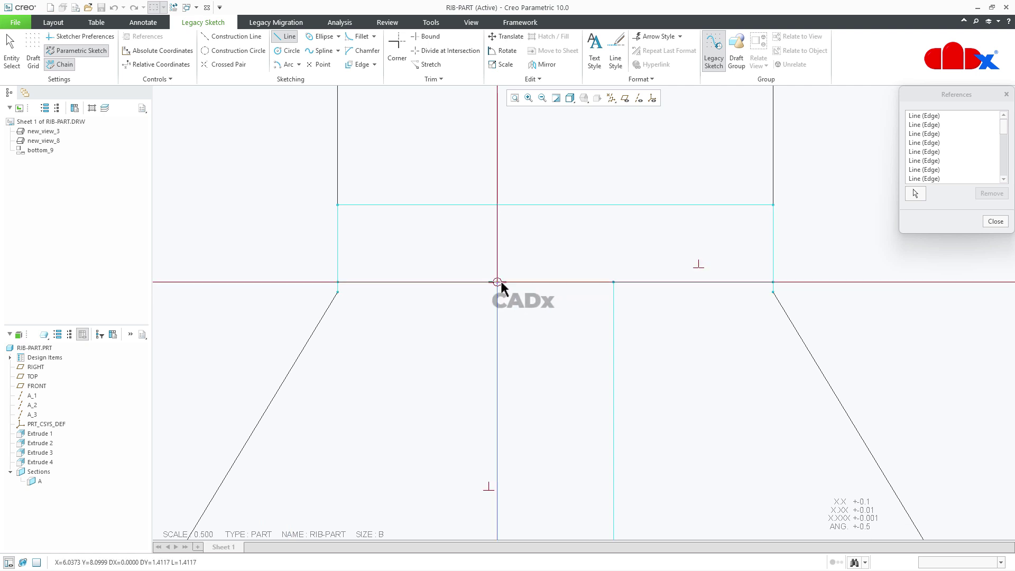
pyautogui.click(336, 282)
pyautogui.click(337, 205)
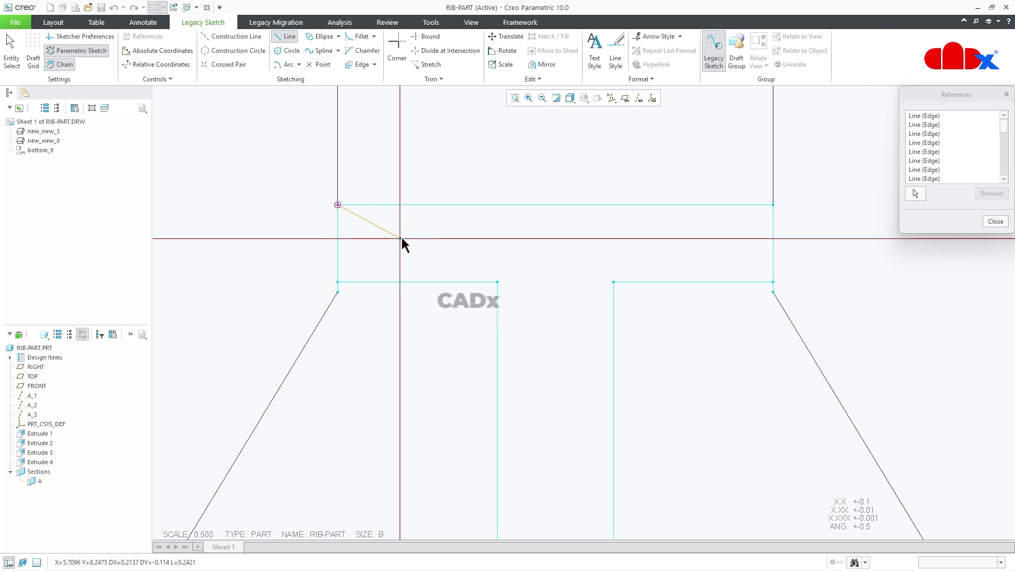
pyautogui.middleClick(402, 238)
pyautogui.middleClick(401, 238)
pyautogui.scroll(4, 544, 292)
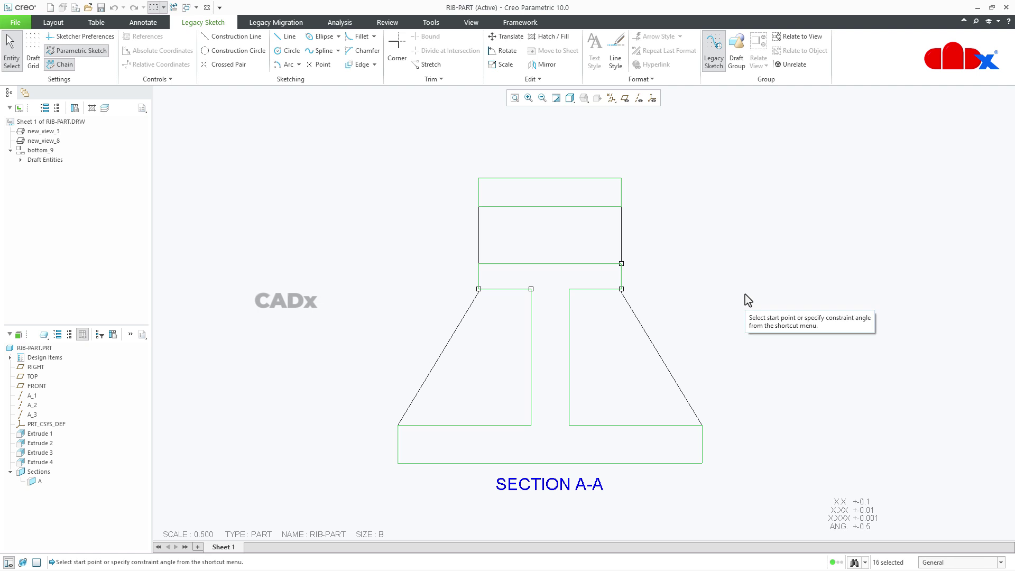
# Step: Set the selection filter to Draft Entity and select the sketched lines of both closed boundaries in Section A-A
pyautogui.press('Escape')
pyautogui.scroll(2, 519, 185)
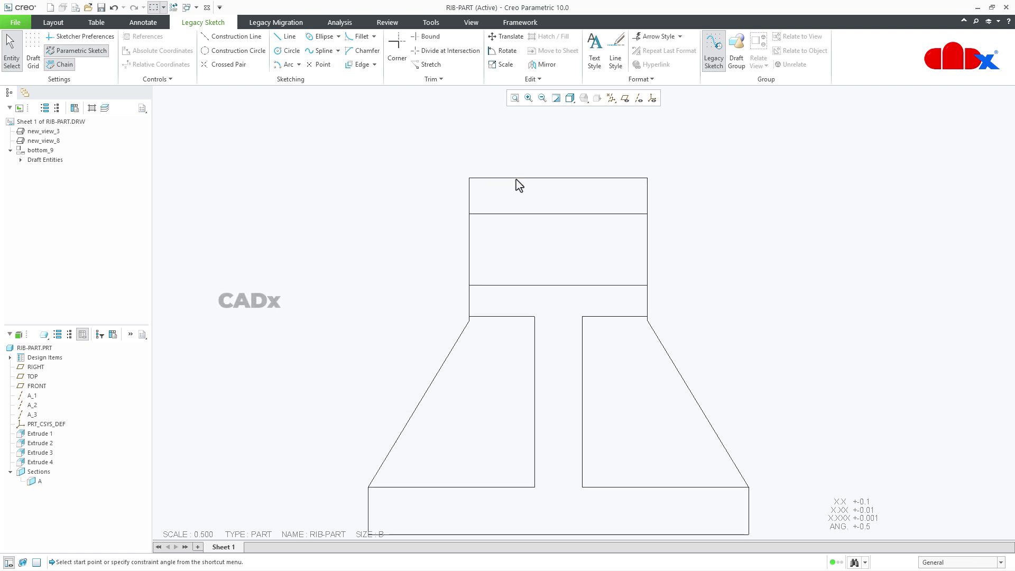
pyautogui.click(946, 564)
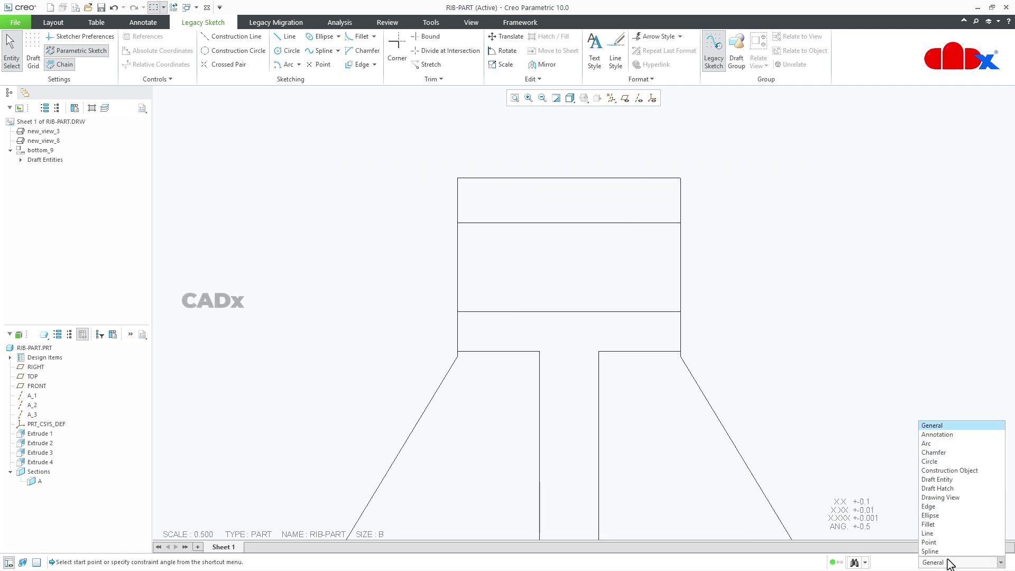
pyautogui.click(947, 483)
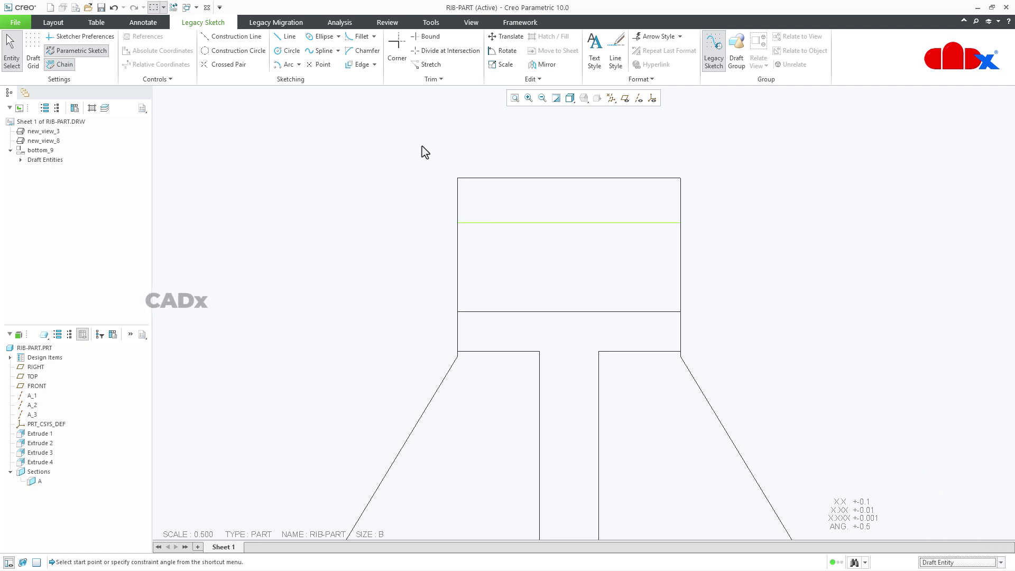
pyautogui.moveTo(422, 152); pyautogui.dragTo(741, 268)
pyautogui.scroll(-3, 741, 268)
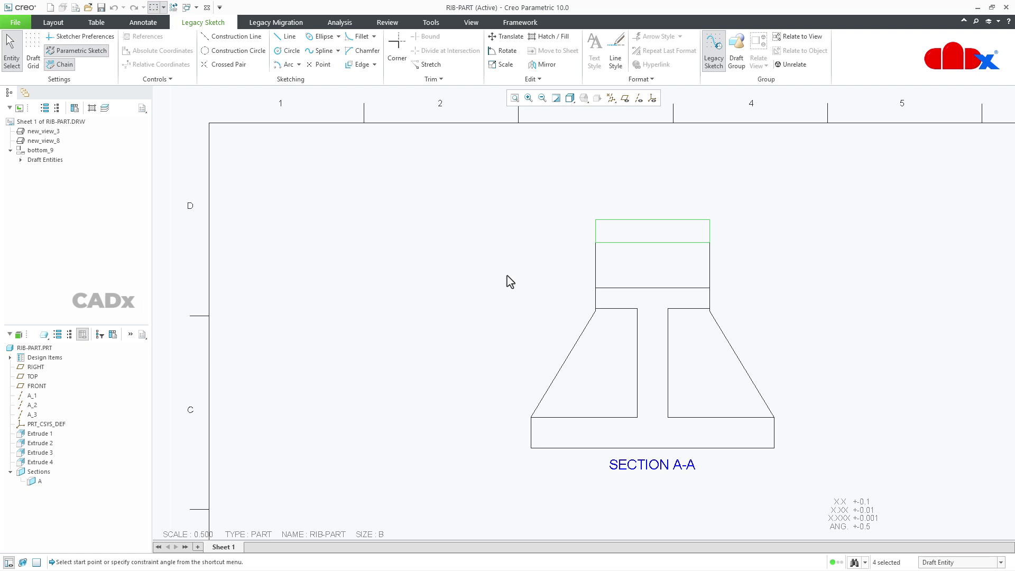
pyautogui.moveTo(507, 274); pyautogui.dragTo(792, 455)
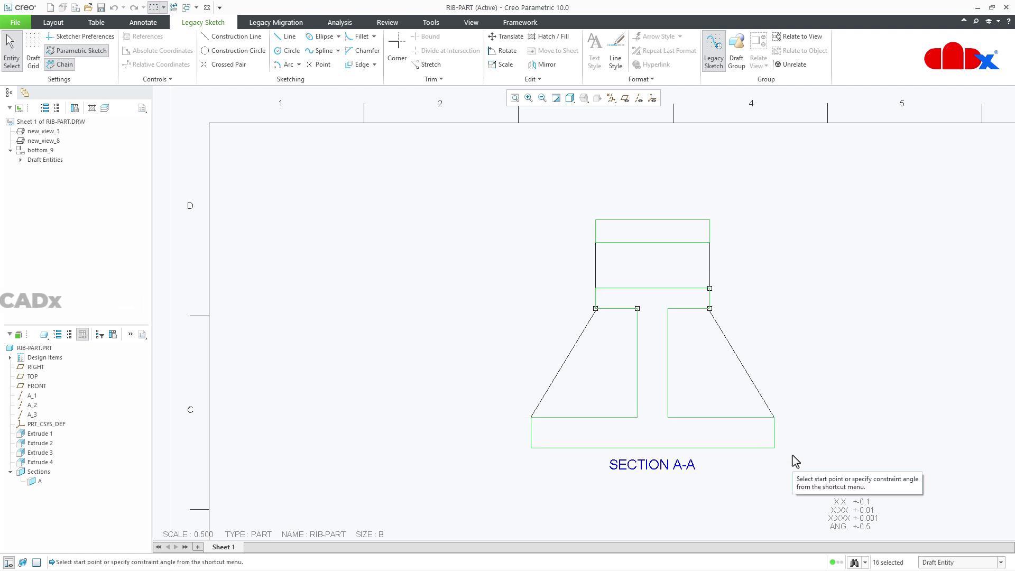
# Step: Hatch the selected boundaries using the cross-section name XSEC0003 and halve the overall hatch scale
pyautogui.click(551, 37)
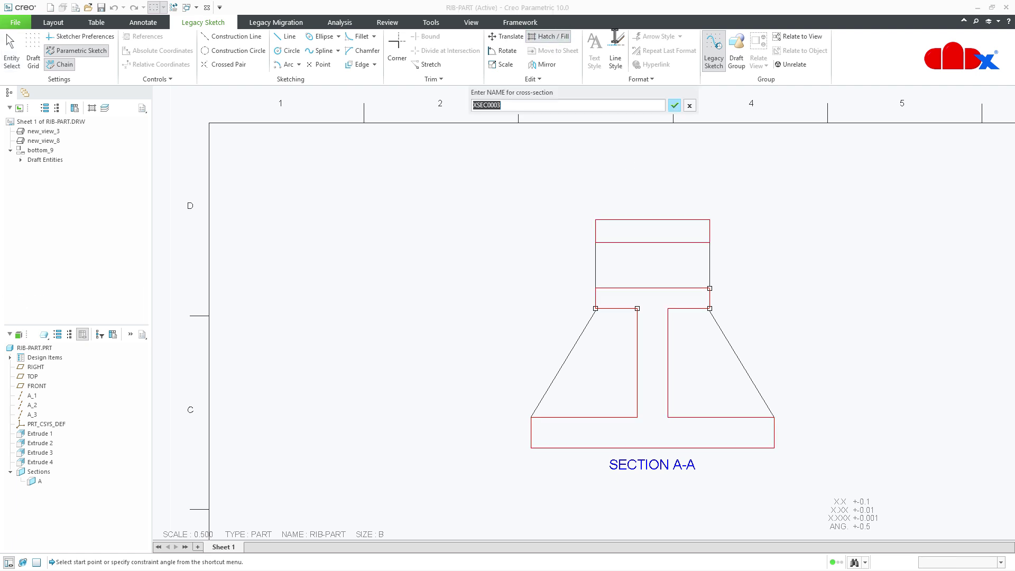
pyautogui.click(673, 107)
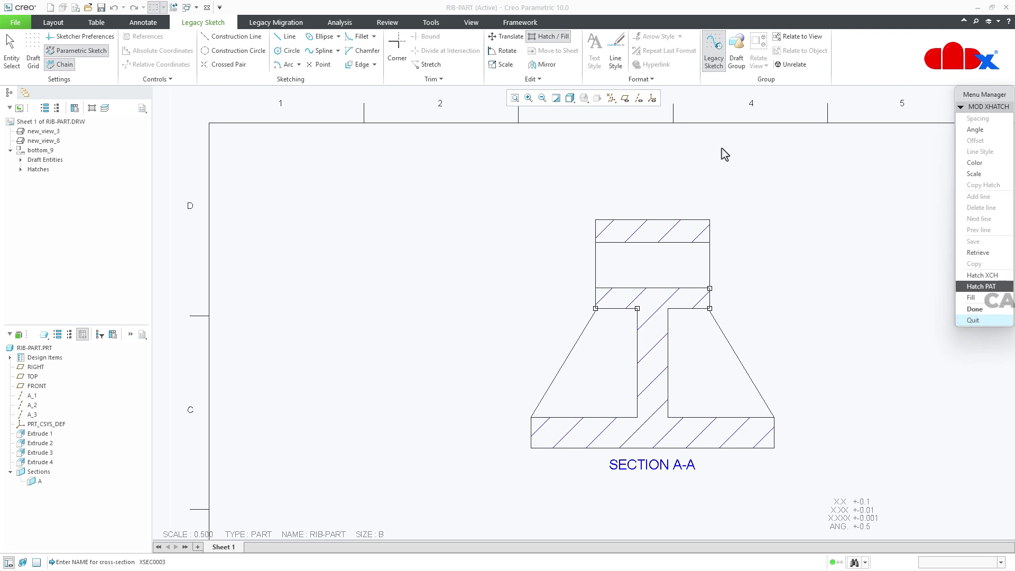
pyautogui.click(977, 176)
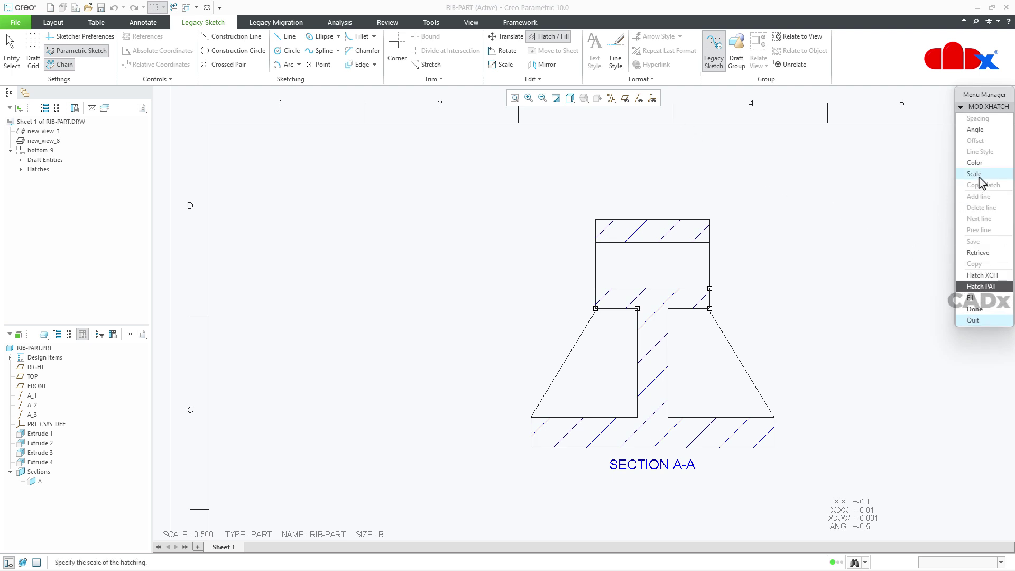
pyautogui.click(986, 365)
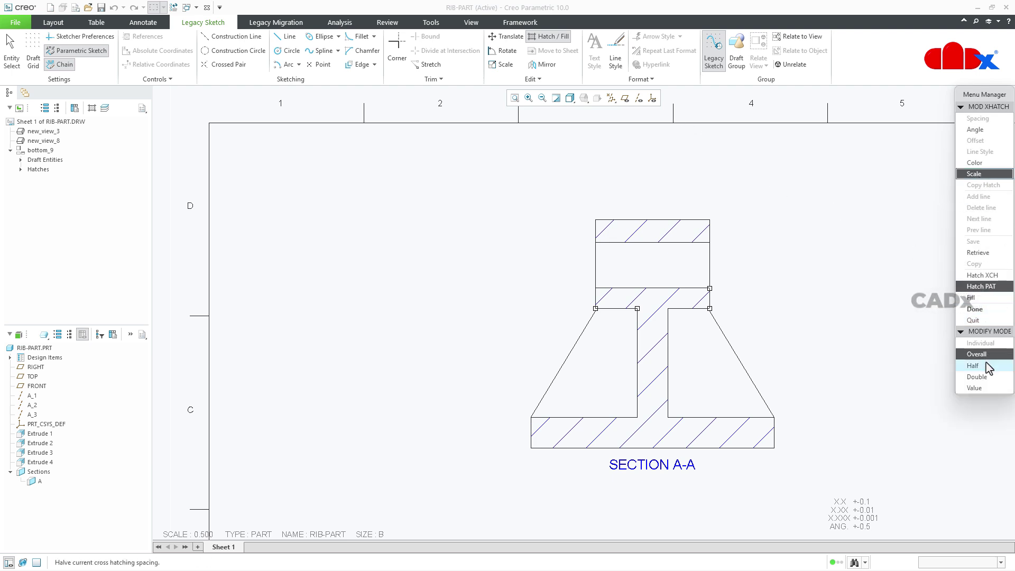
pyautogui.scroll(-3, 664, 287)
pyautogui.moveTo(794, 339)
pyautogui.keyDown('ctrl'); pyautogui.mouseDown(button='middle')
pyautogui.moveTo(770, 301)
pyautogui.moveTo(733, 274)
pyautogui.mouseUp(button='middle'); pyautogui.keyUp('ctrl')
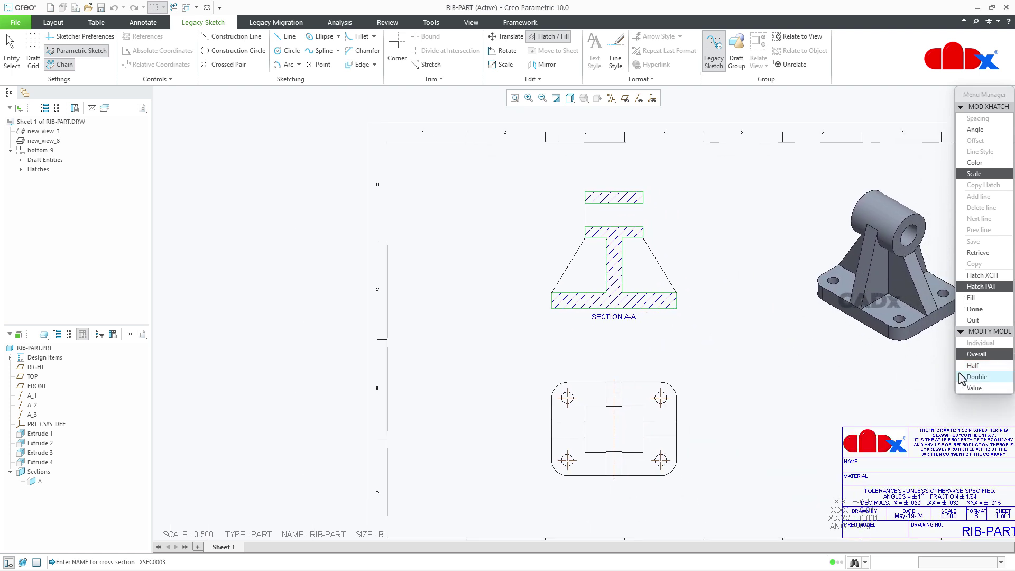
pyautogui.click(982, 310)
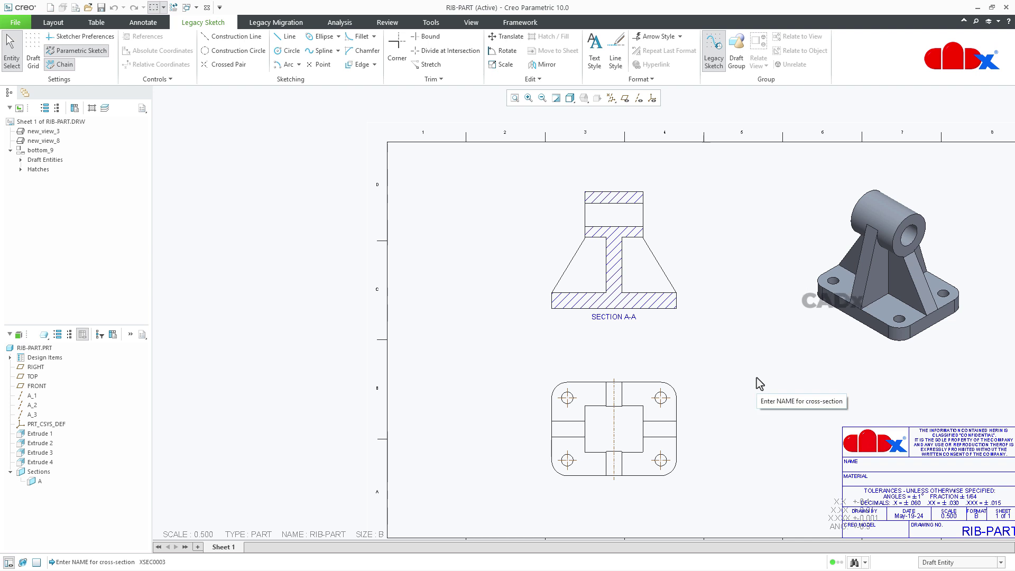
# Step: Show the Section A-A cutting-plane arrows on the plan view of the bracket
pyautogui.click(53, 22)
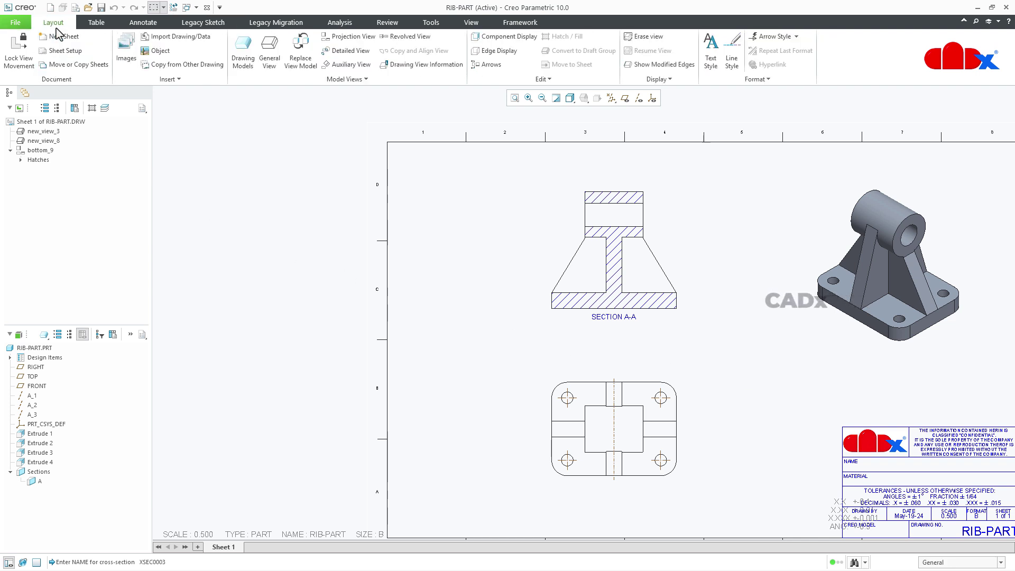
pyautogui.click(487, 64)
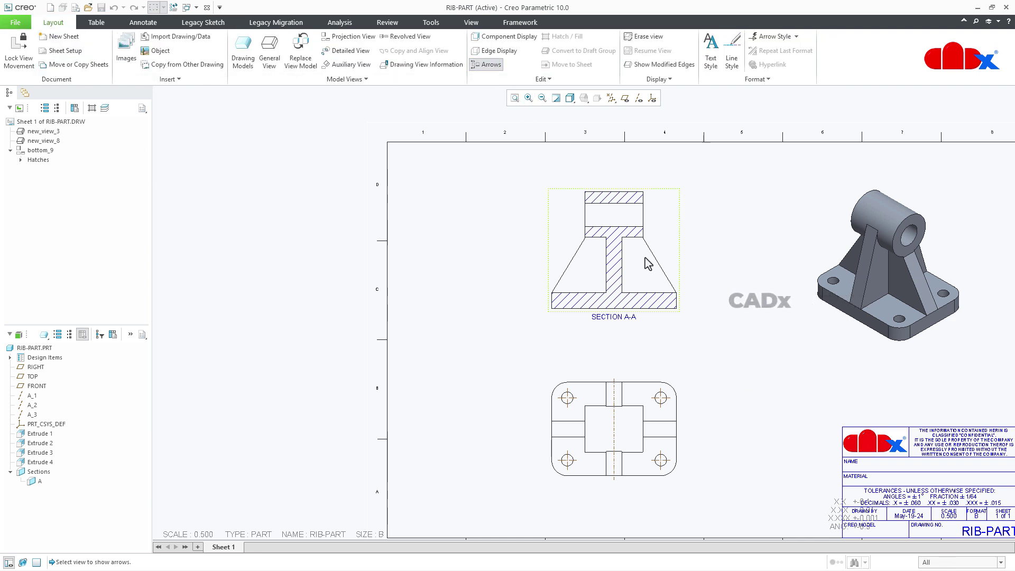
pyautogui.click(664, 258)
pyautogui.click(636, 442)
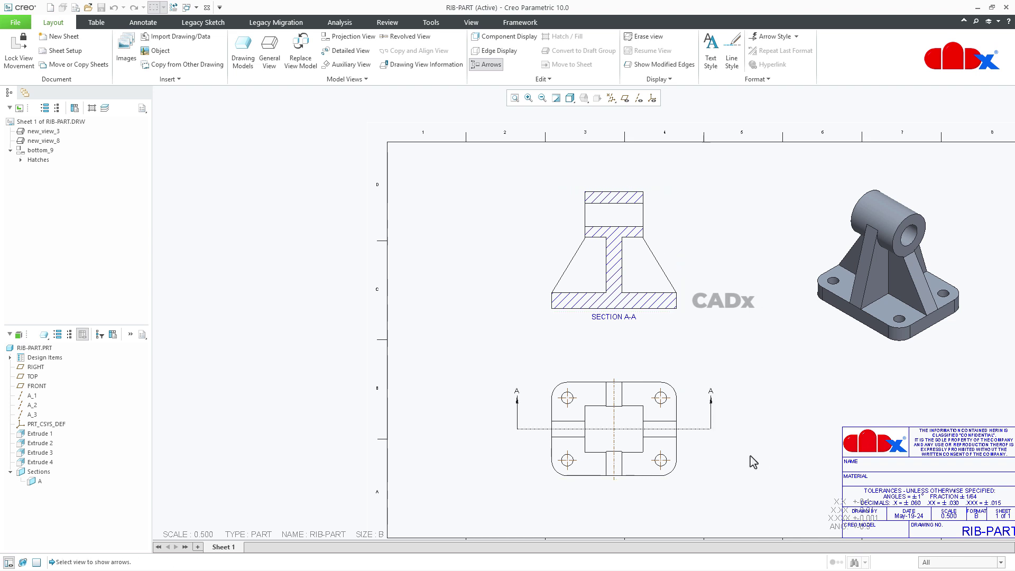
pyautogui.middleClick(761, 454)
# Step: Move the plan view slightly to the right on the sheet to see whether the hatched section follows
pyautogui.scroll(-2, 762, 417)
pyautogui.moveTo(675, 352)
pyautogui.mouseDown(button='middle')
pyautogui.moveTo(599, 312)
pyautogui.moveTo(639, 364)
pyautogui.mouseUp(button='middle')
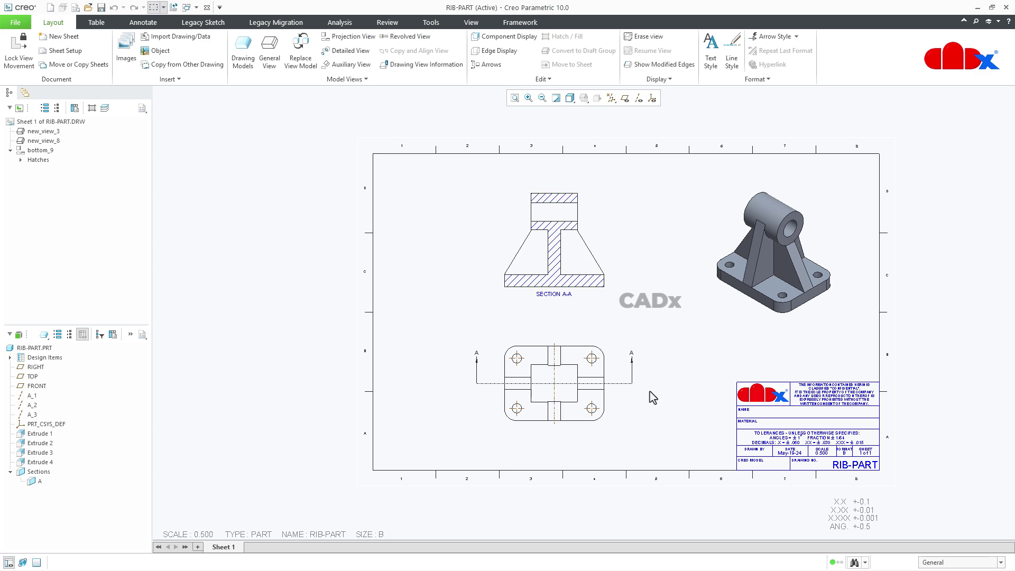
pyautogui.scroll(2, 607, 304)
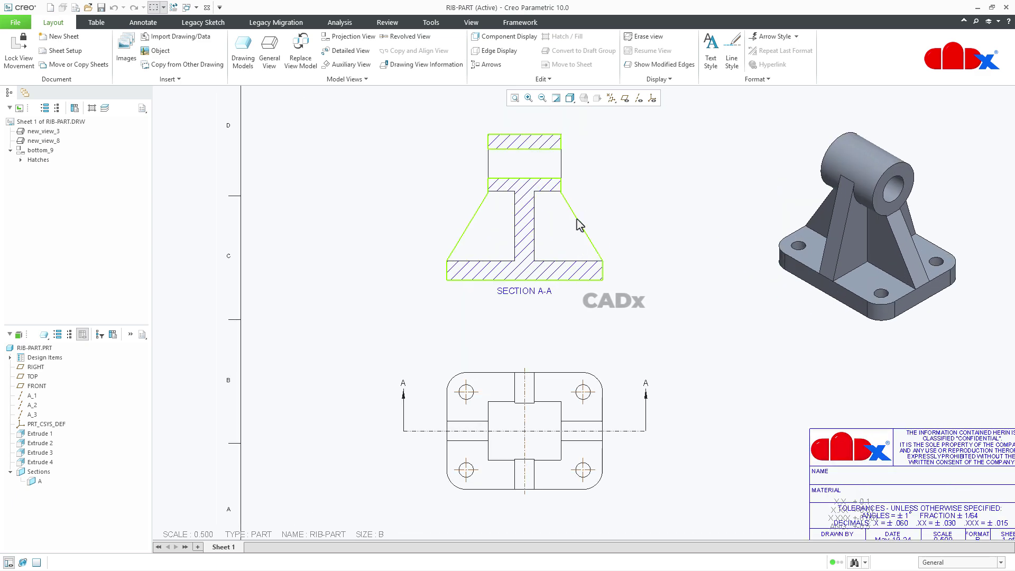
pyautogui.scroll(-2, 686, 389)
pyautogui.moveTo(721, 385); pyautogui.dragTo(738, 344, button='middle')
pyautogui.scroll(1, 679, 378)
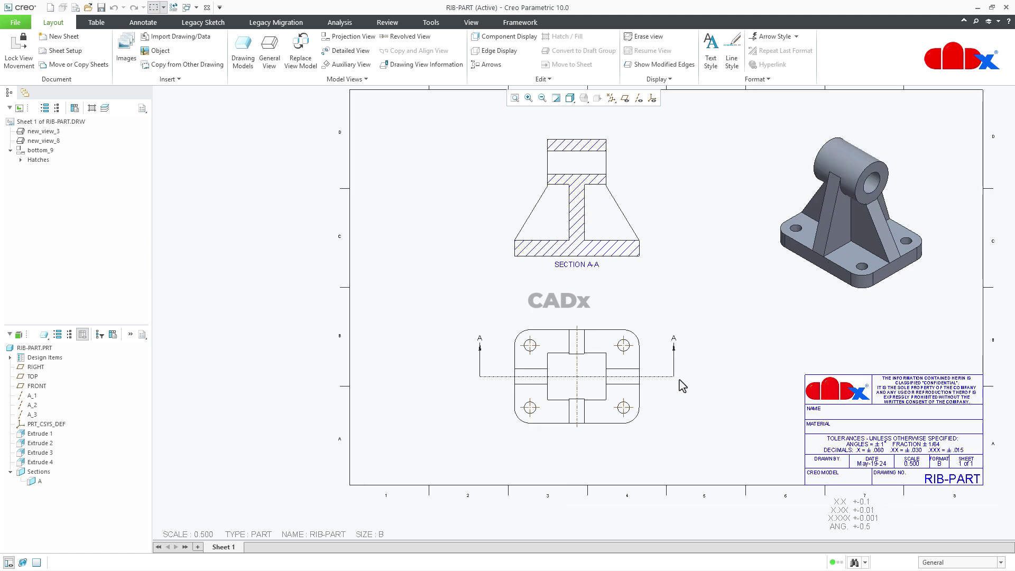
pyautogui.click(641, 402)
pyautogui.moveTo(640, 410); pyautogui.dragTo(612, 406)
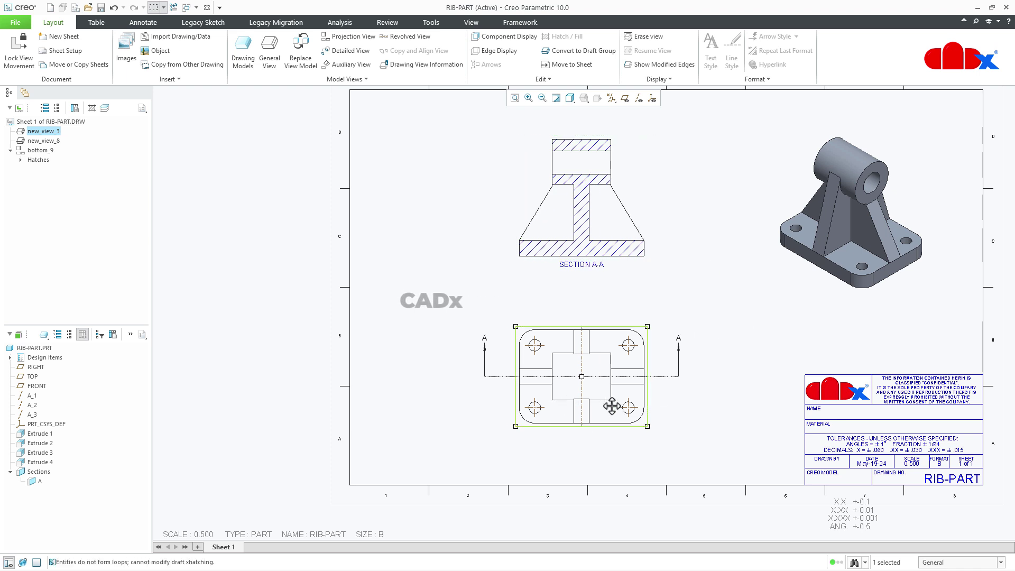
pyautogui.click(700, 439)
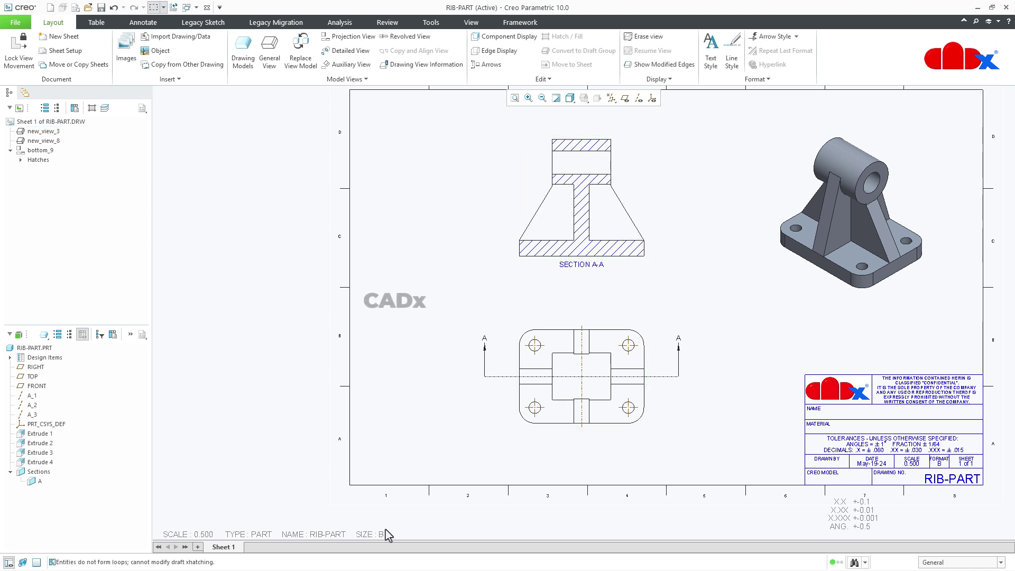
# Step: Set the drawing sheet scale to 0.75 to check that the Section A-A hatching scales with the view
pyautogui.doubleClick(207, 535)
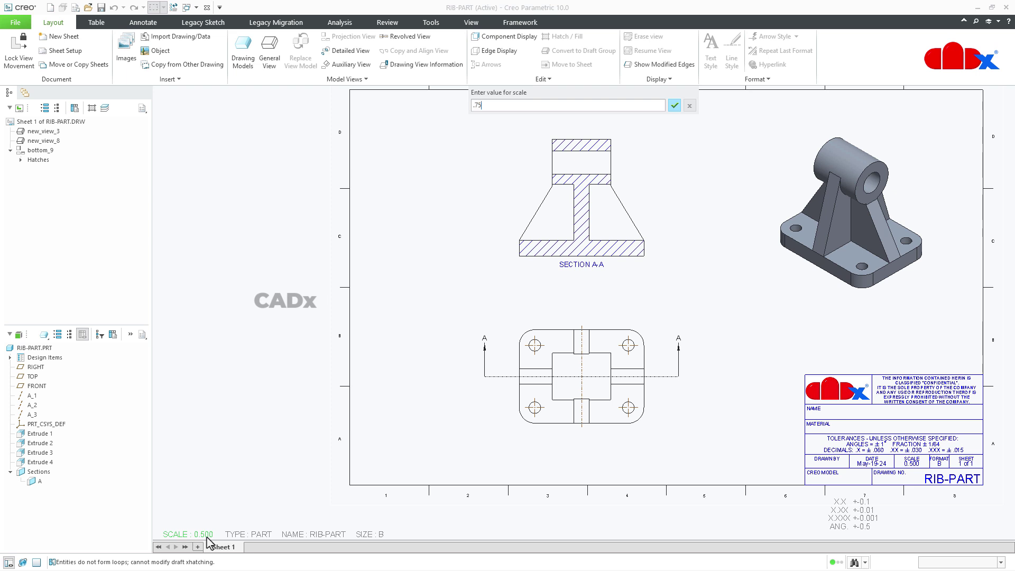
pyautogui.press('Return')
pyautogui.click(559, 502)
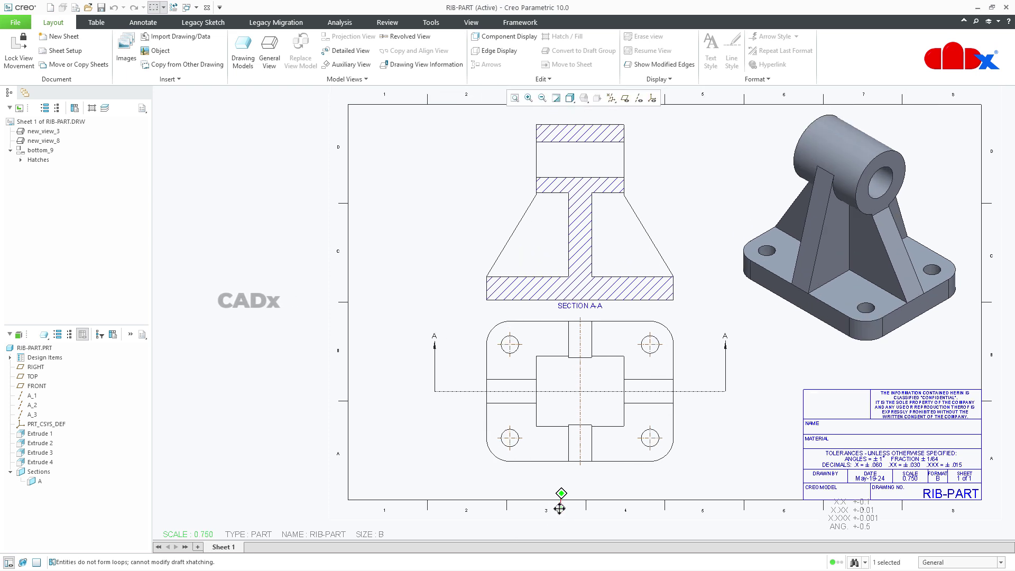
pyautogui.moveTo(558, 517); pyautogui.dragTo(558, 522, button='middle')
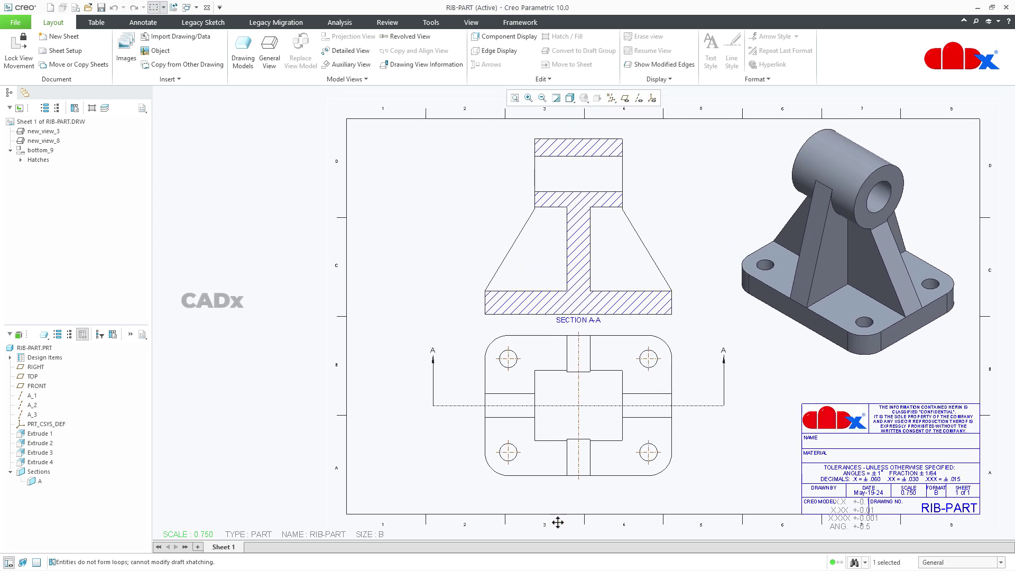
# Step: Reduce the drawing sheet scale to 0.25 to check the section hatching at a smaller view size
pyautogui.doubleClick(207, 534)
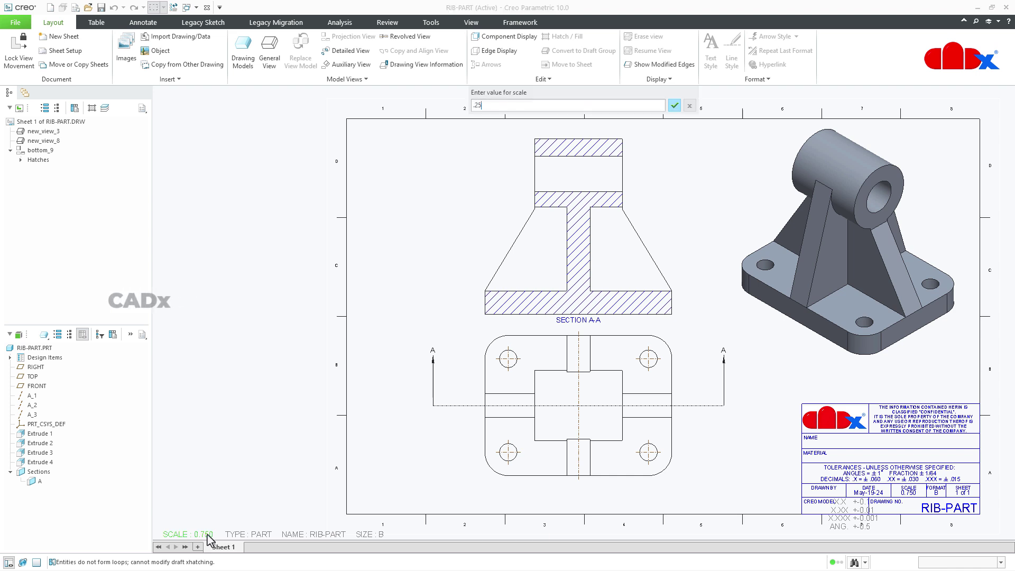
pyautogui.write('.25')
pyautogui.press('Return')
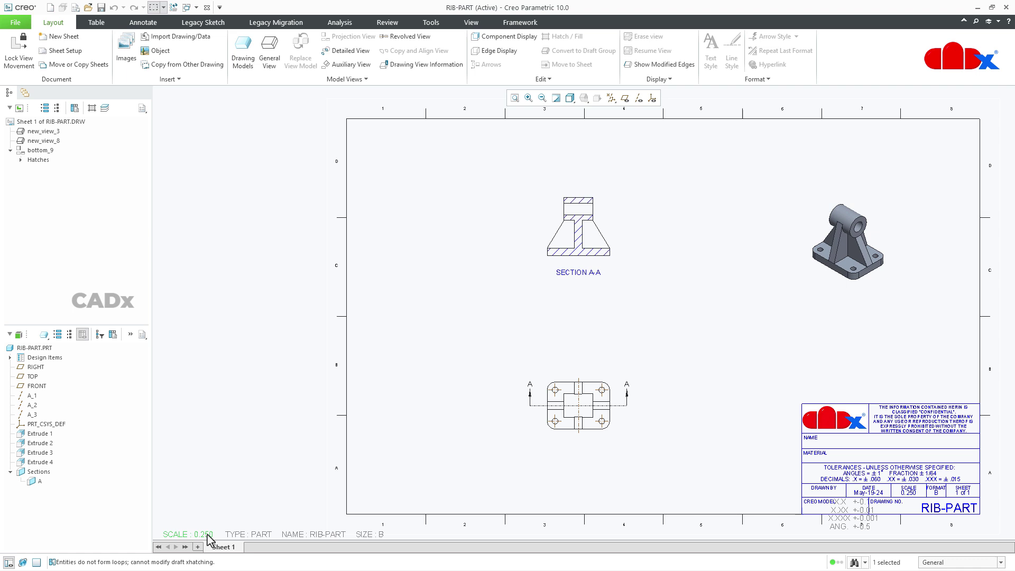
# Step: Set the drawing sheet scale back to 0.5
pyautogui.doubleClick(208, 535)
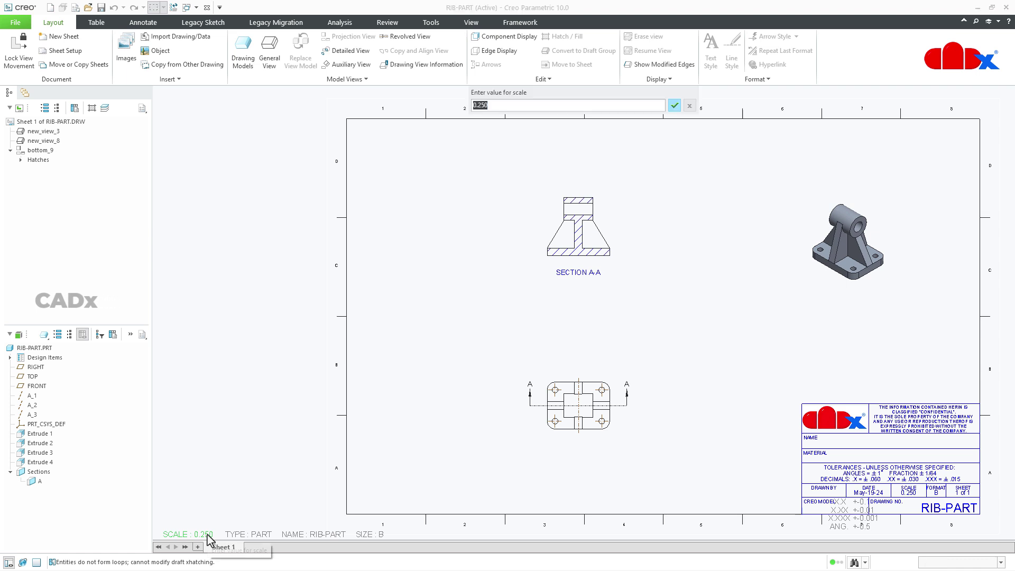
pyautogui.write('.5')
pyautogui.press('Return')
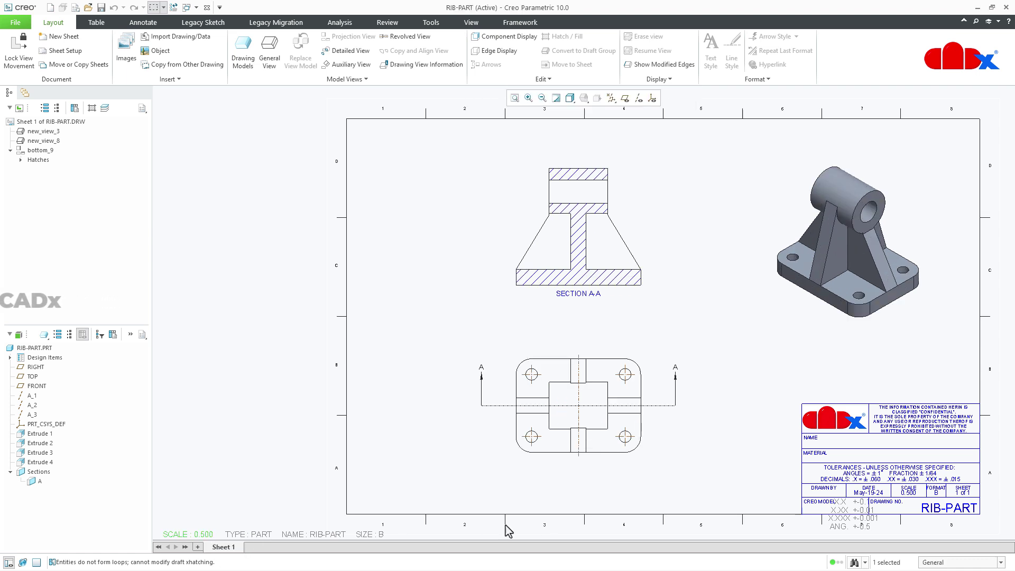
pyautogui.moveTo(696, 474); pyautogui.dragTo(637, 475, button='middle')
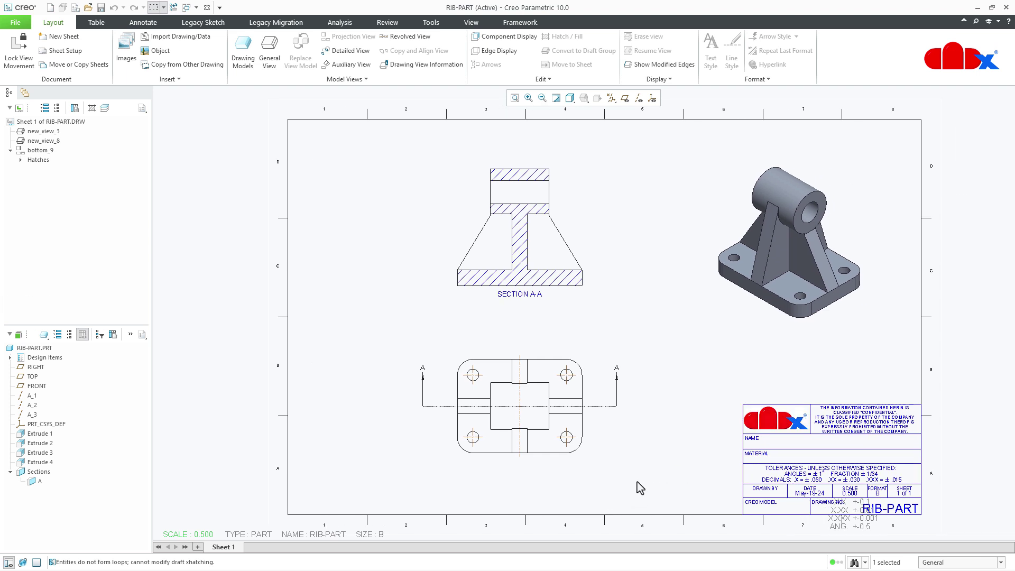